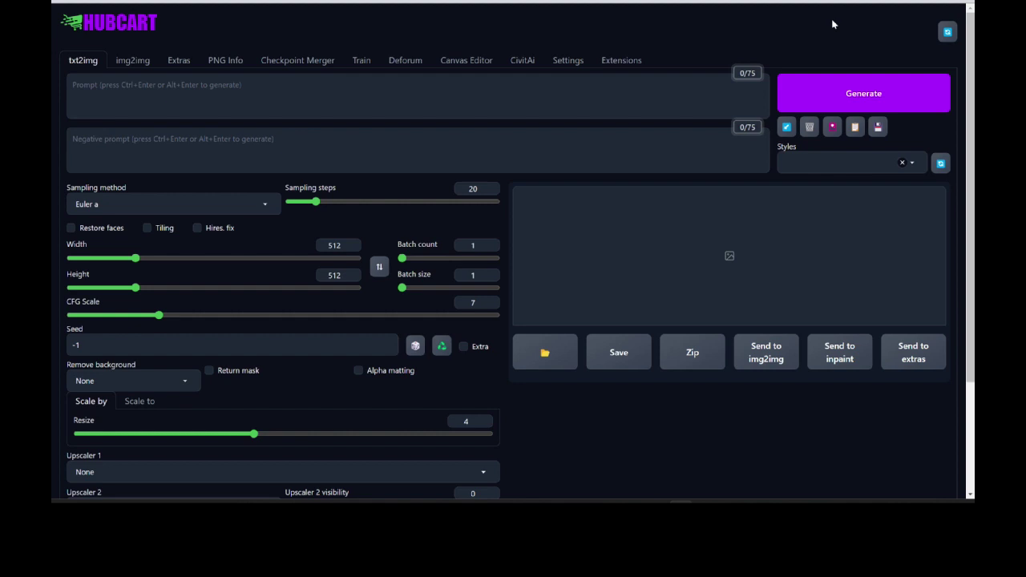
Generate a text-to-image picture from the prompt "1960's Corvette" using the "POD Design w Negative" style.
click(526, 101)
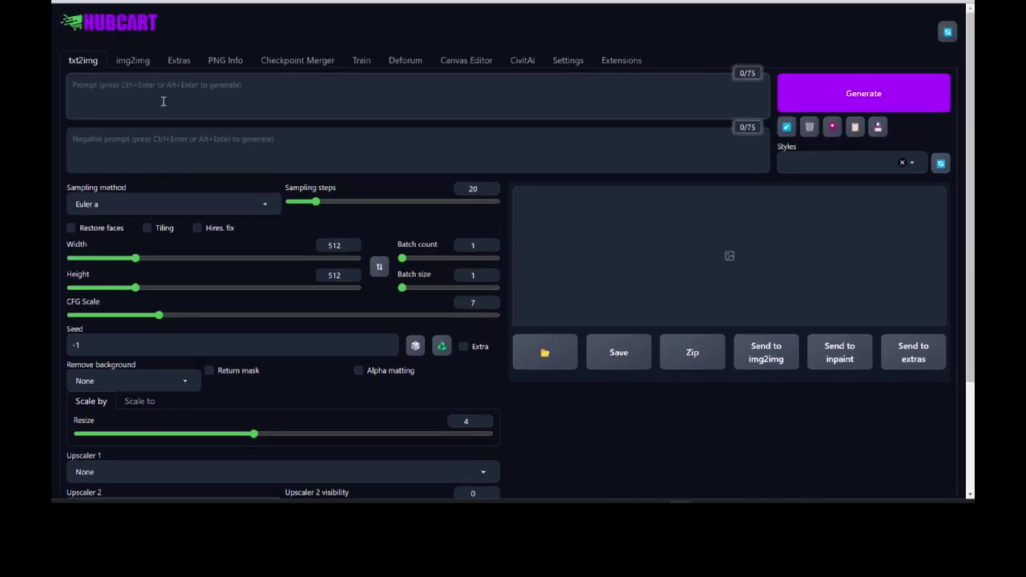
text(1960)
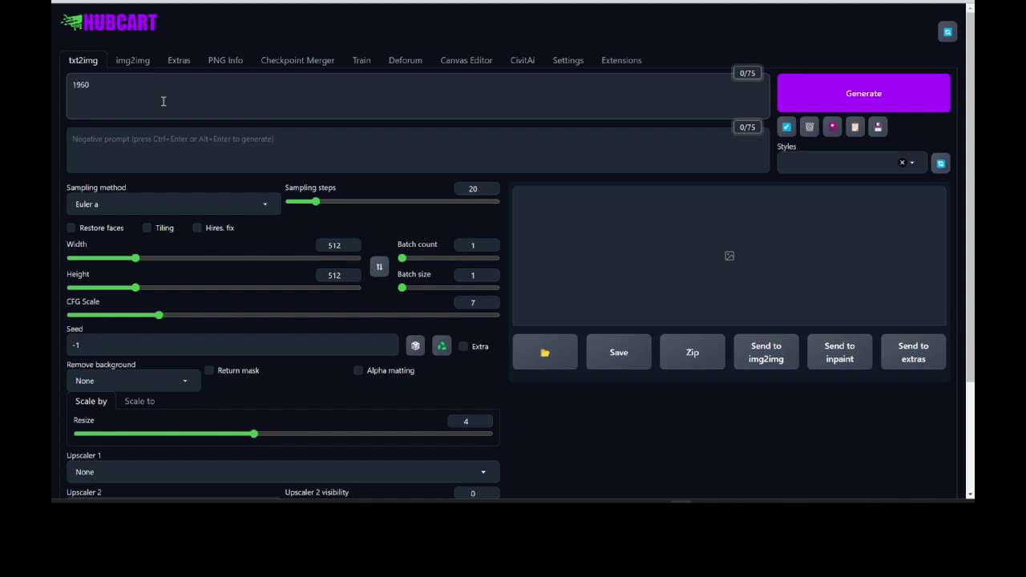
text('s Corvette)
click(836, 164)
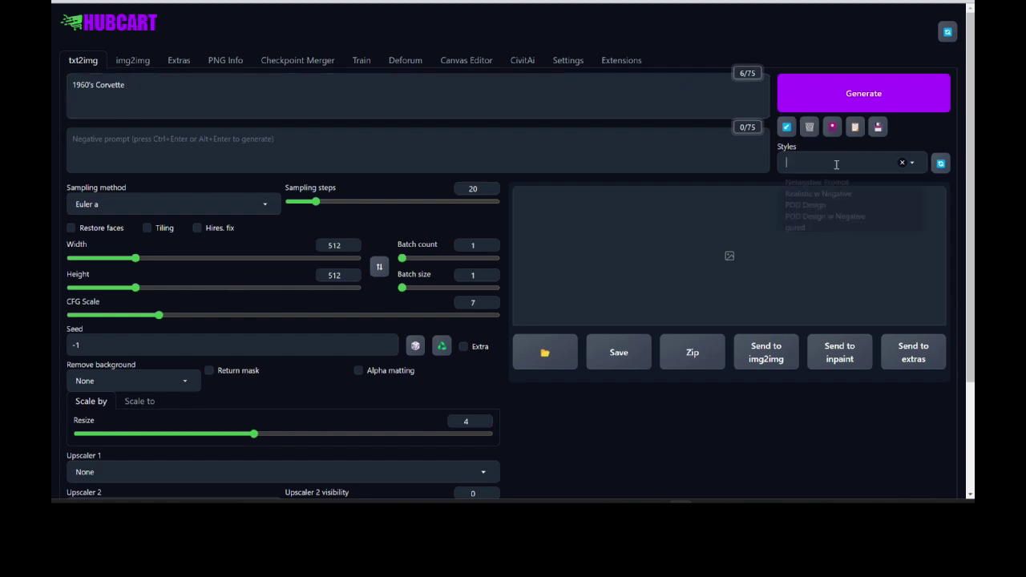
click(830, 216)
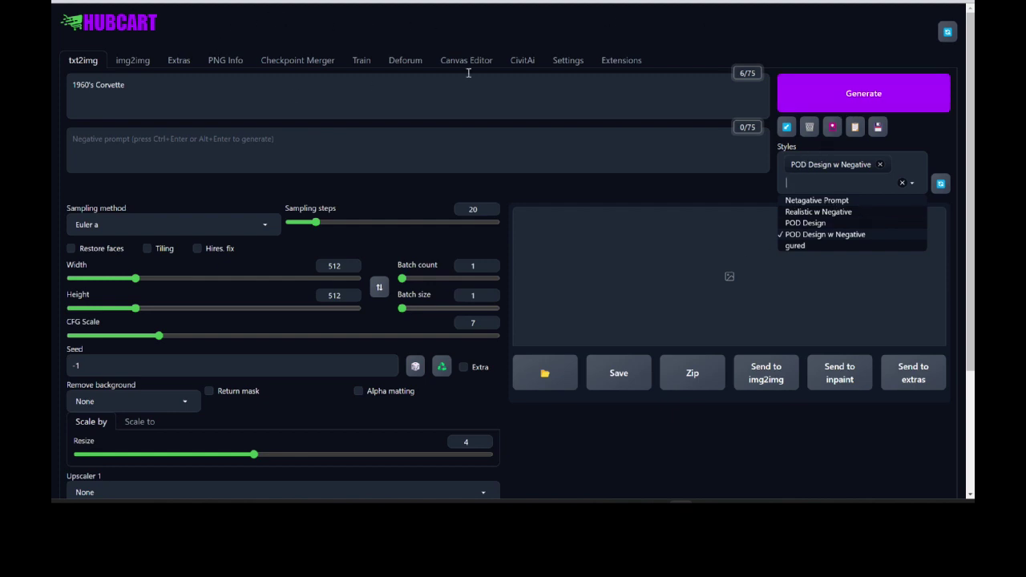
click(827, 95)
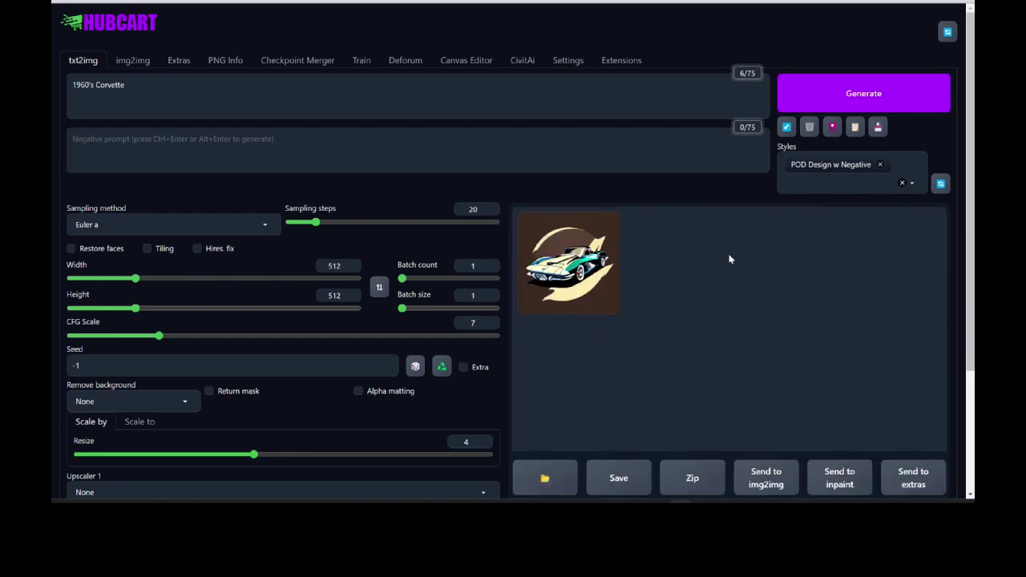
View the generated Corvette design at full size, then close the enlarged preview.
click(596, 273)
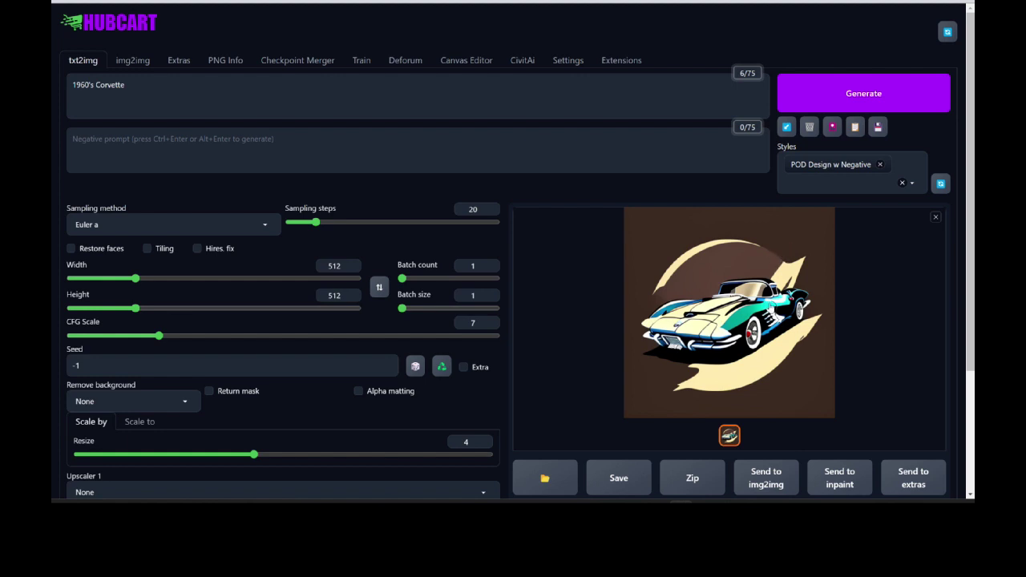
click(767, 321)
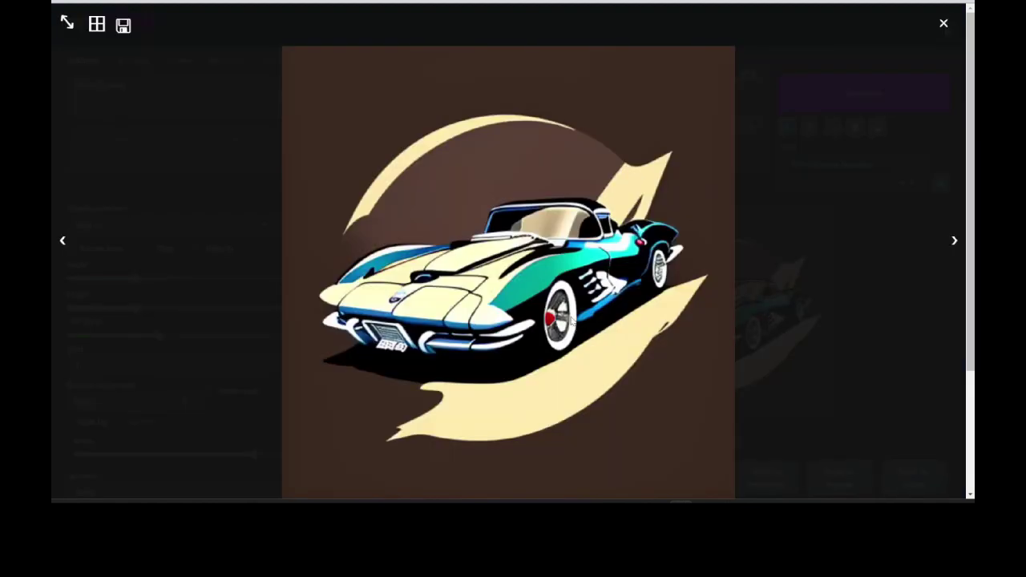
click(944, 28)
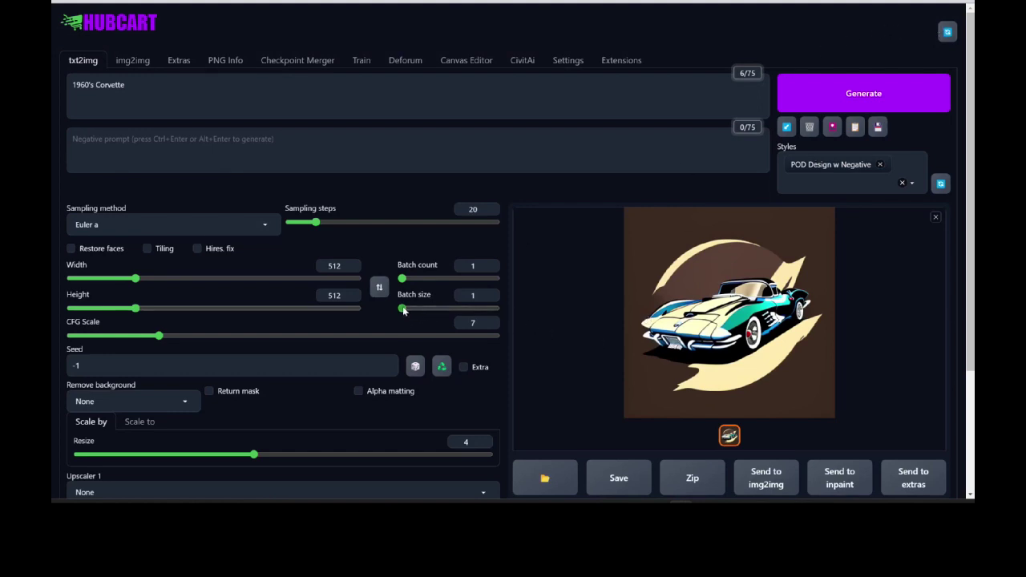
Set the batch size to 4 and generate a new set of Corvette designs.
drag(404, 311, 443, 312)
click(824, 106)
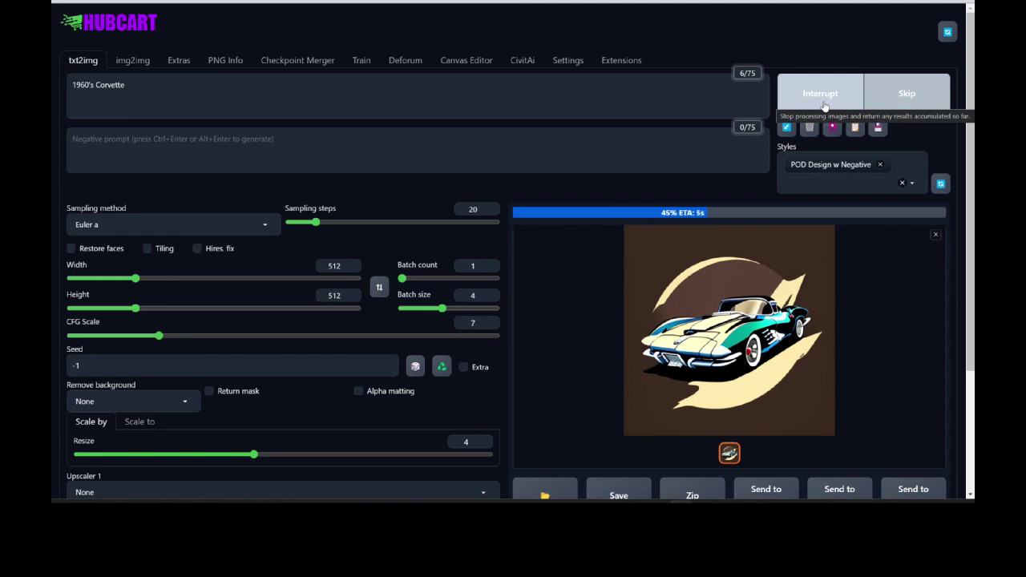
click(824, 105)
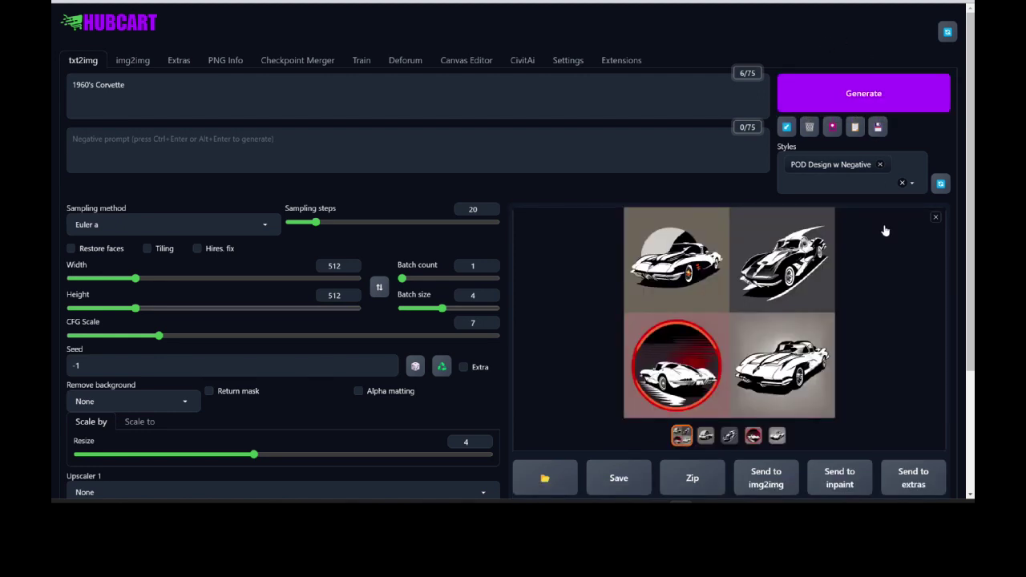
View the new image grid and the first Corvette variation at full size.
click(739, 280)
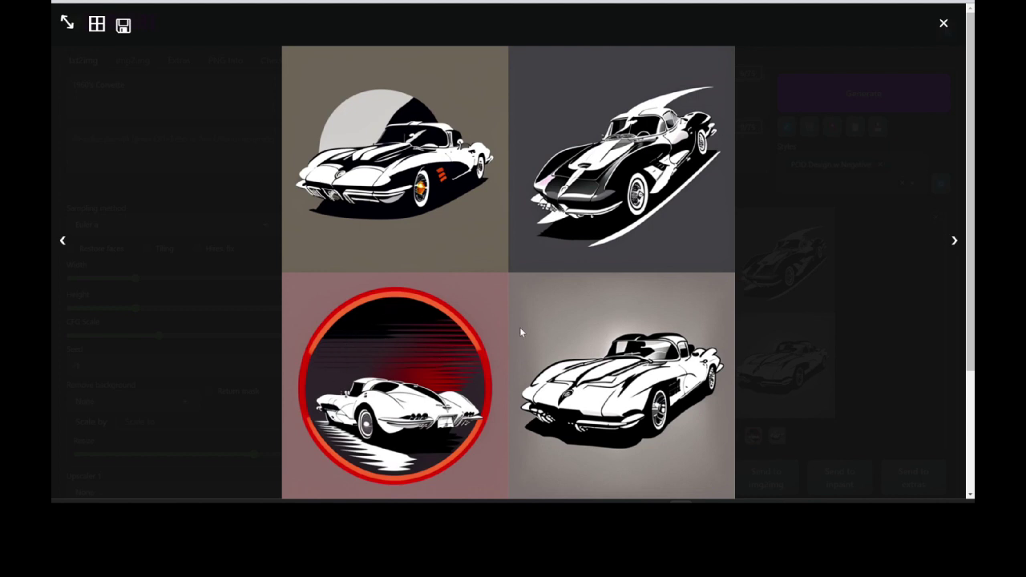
click(956, 243)
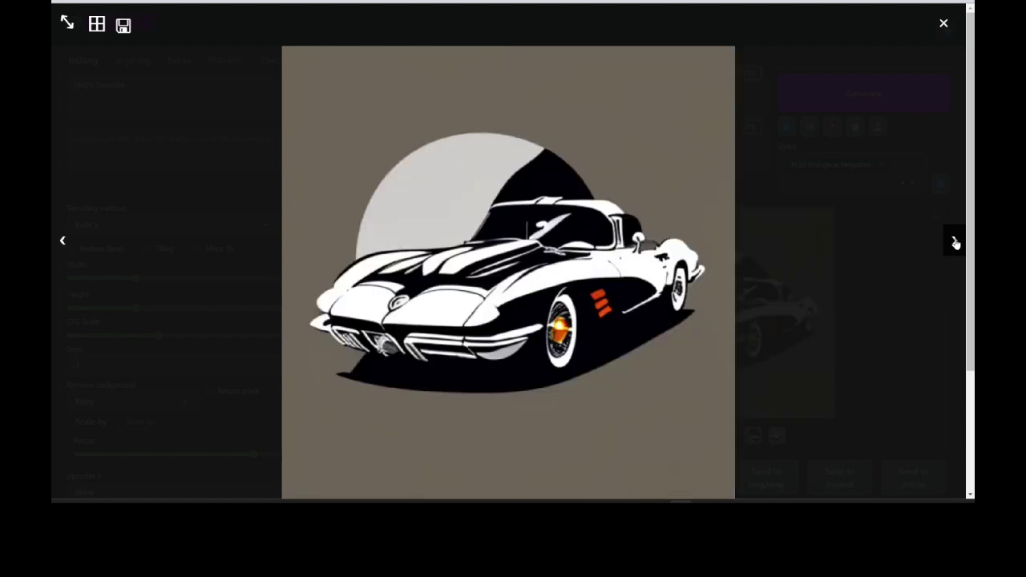
click(944, 25)
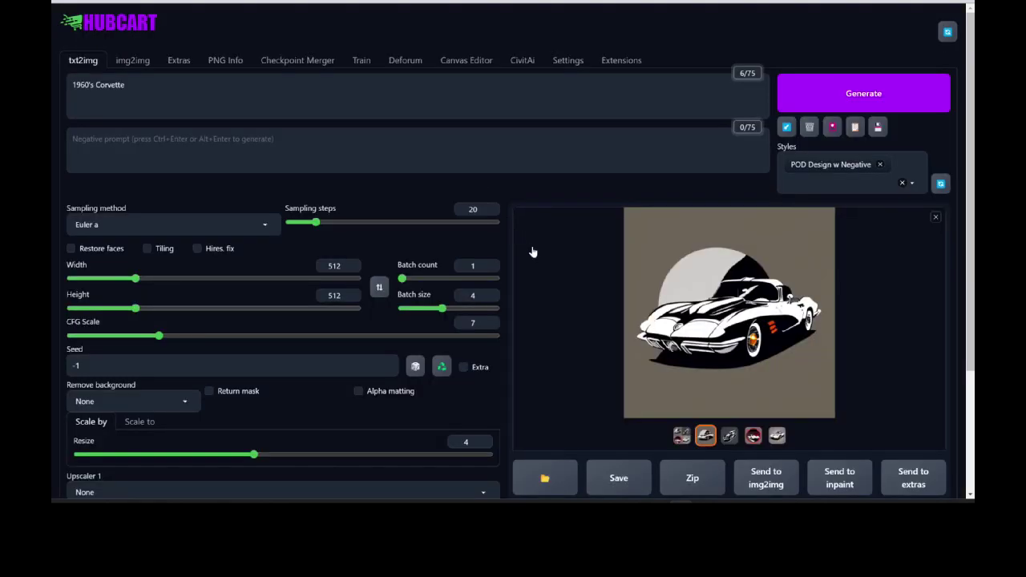
Send the Corvette design in the red circle to Extras and remove its background with the u2net model.
scroll(531, 248, down, 1)
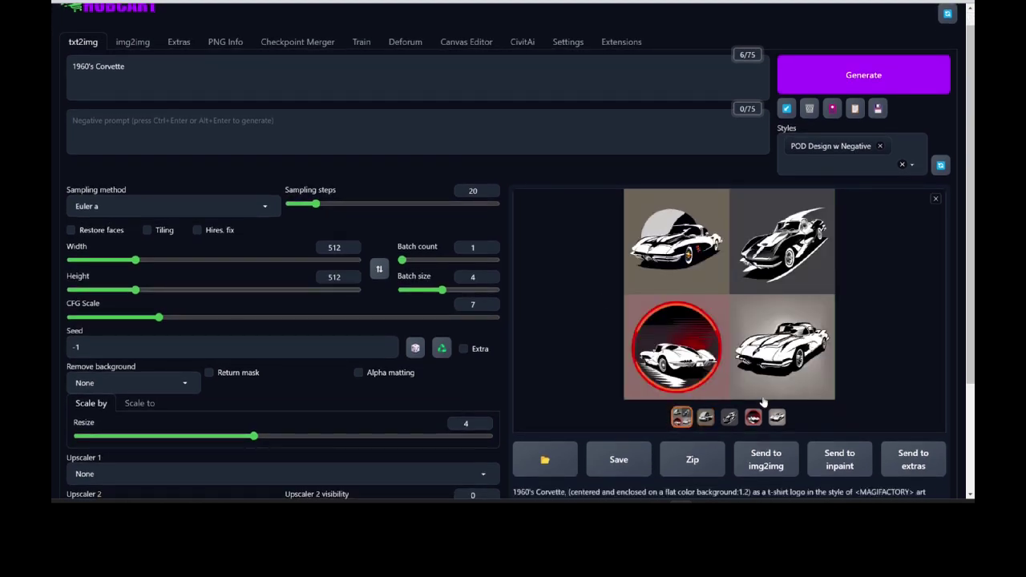
click(754, 421)
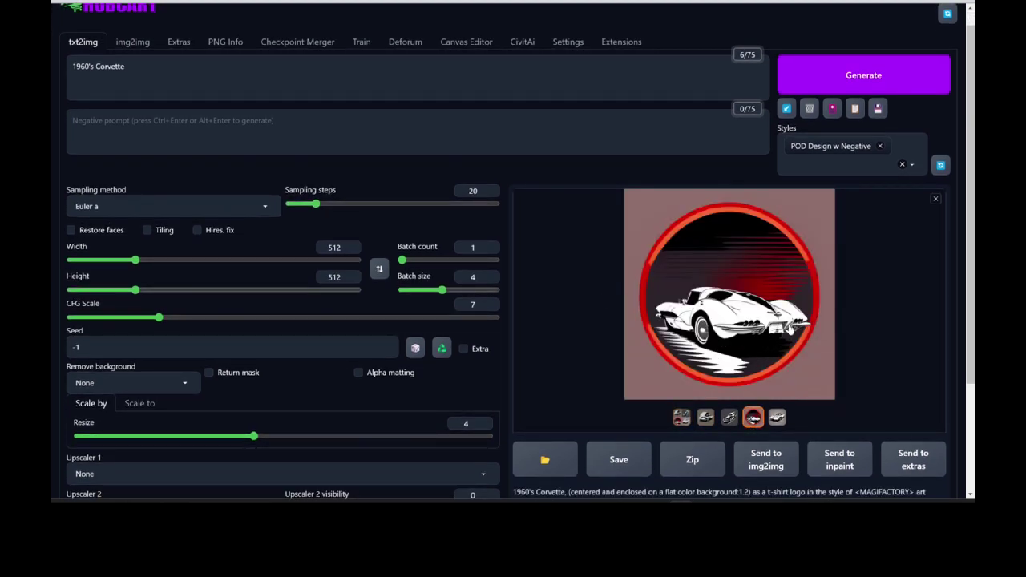
click(903, 463)
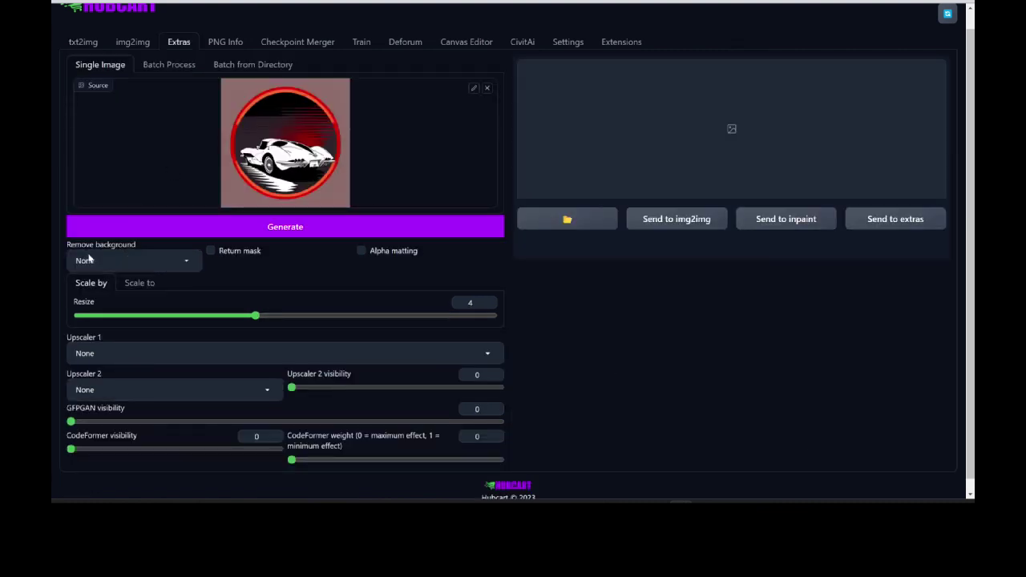
click(114, 260)
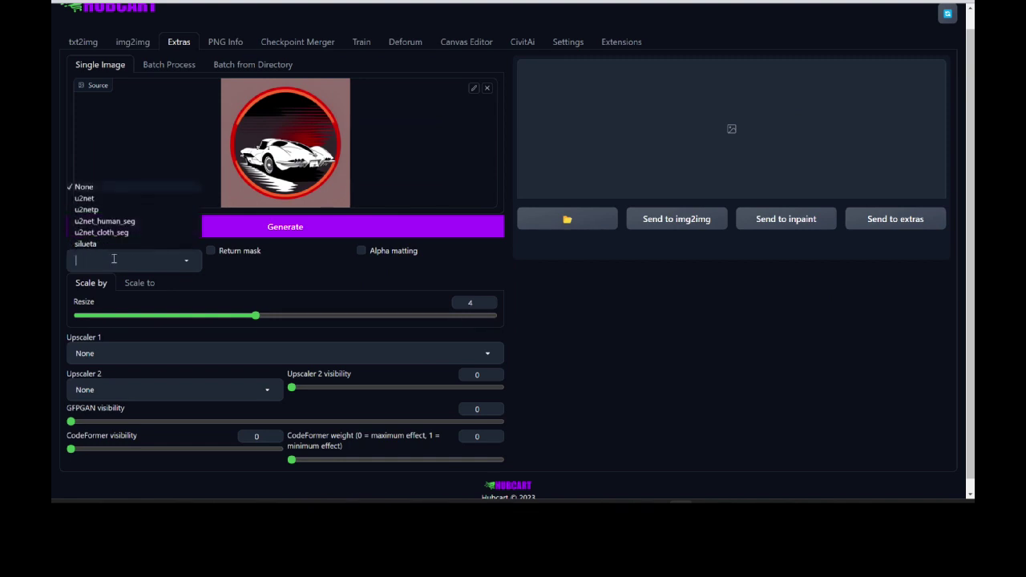
click(122, 200)
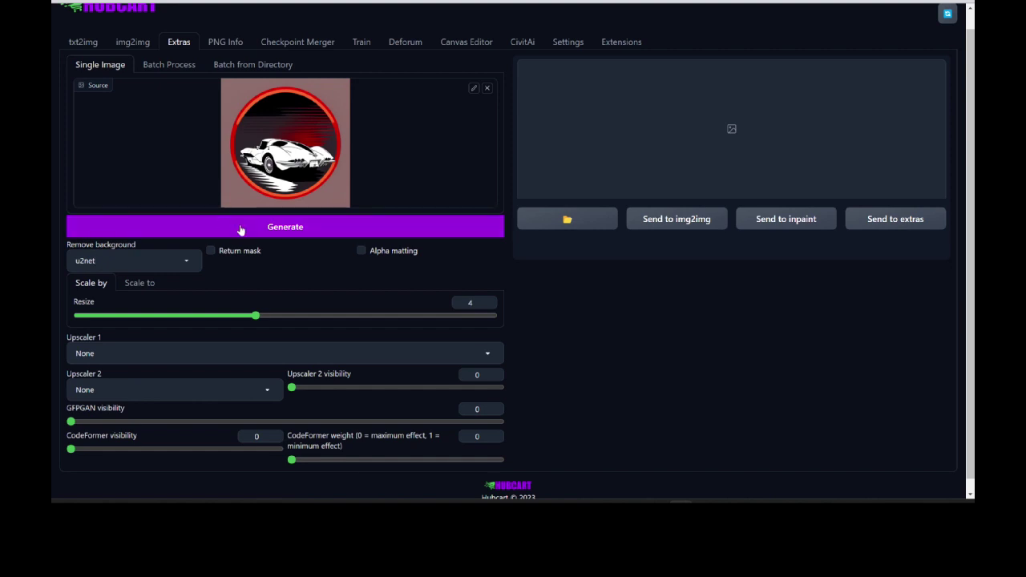
click(304, 227)
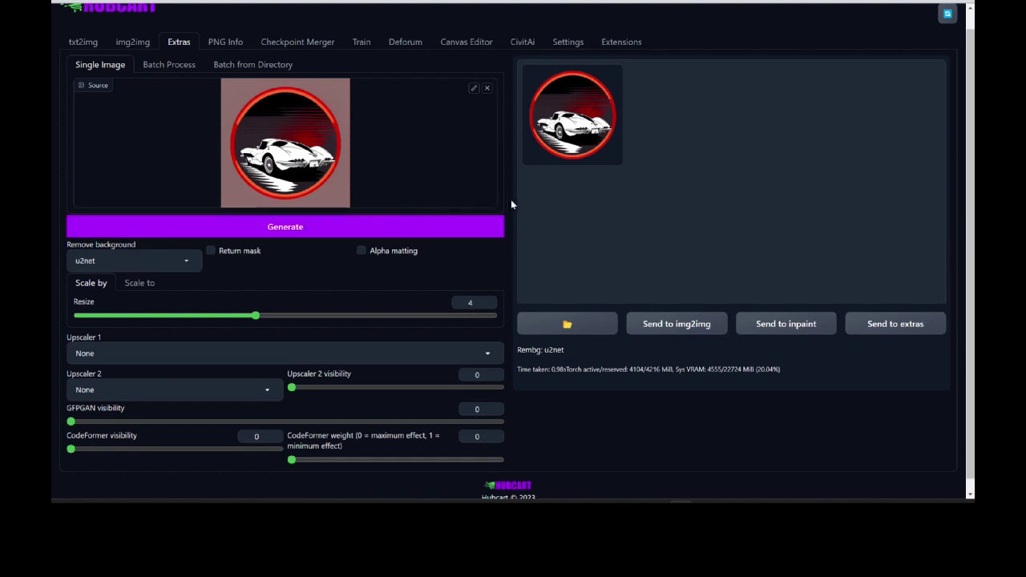
Inspect the background-removed Corvette design at full size and close the preview.
click(564, 141)
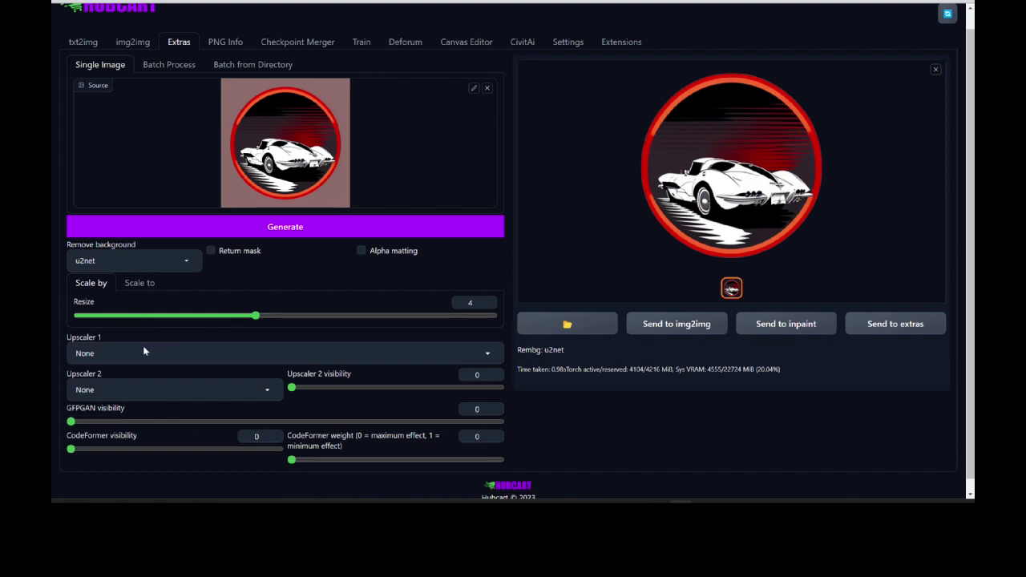
scroll(144, 347, down, 1)
click(759, 167)
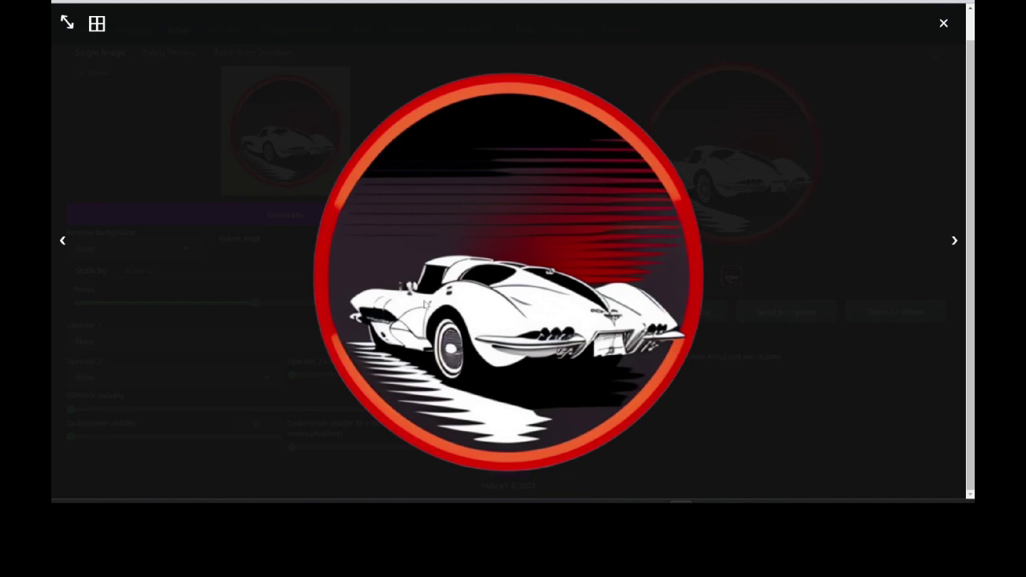
click(945, 24)
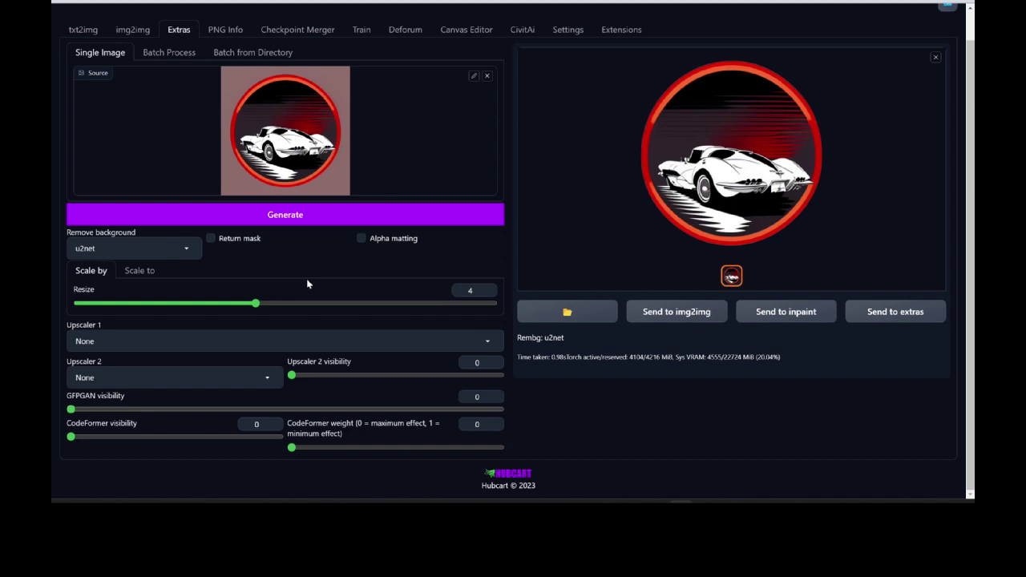
Upscale the background-removed Corvette design with R-ESRGAN 4x+ as the first upscaler and view the result at full size.
click(157, 345)
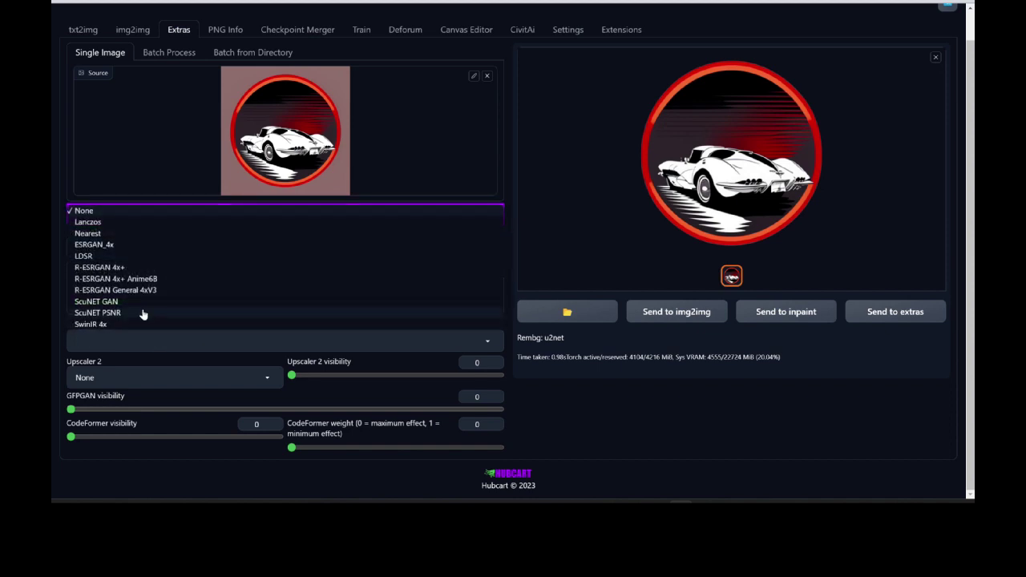
click(106, 269)
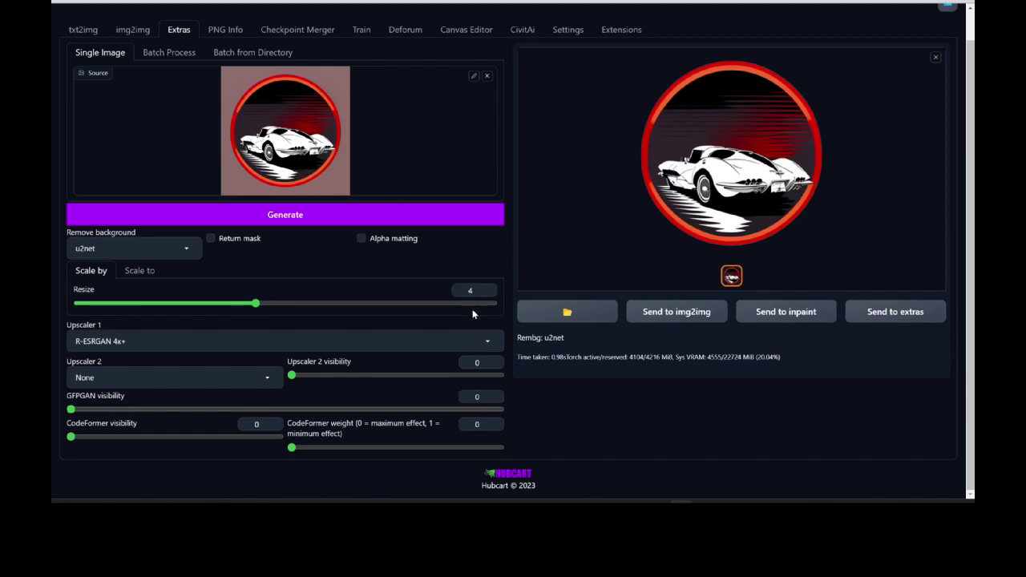
scroll(692, 128, up, 1)
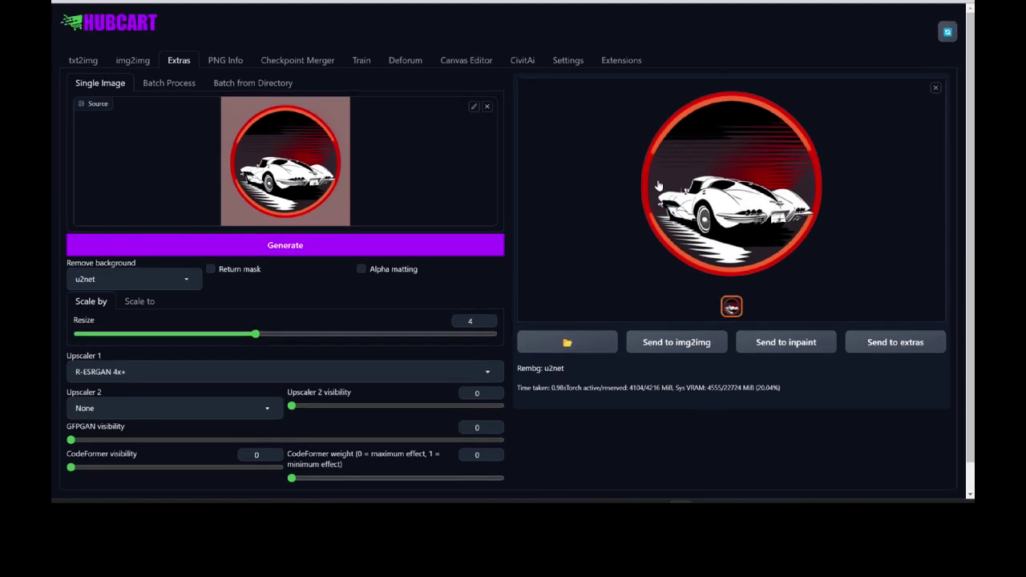
click(401, 248)
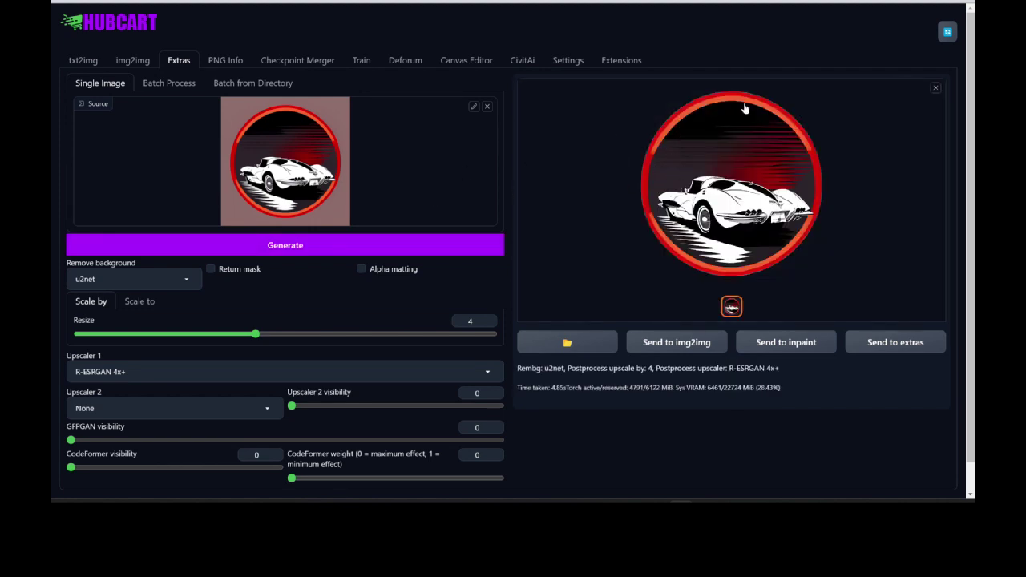
click(739, 165)
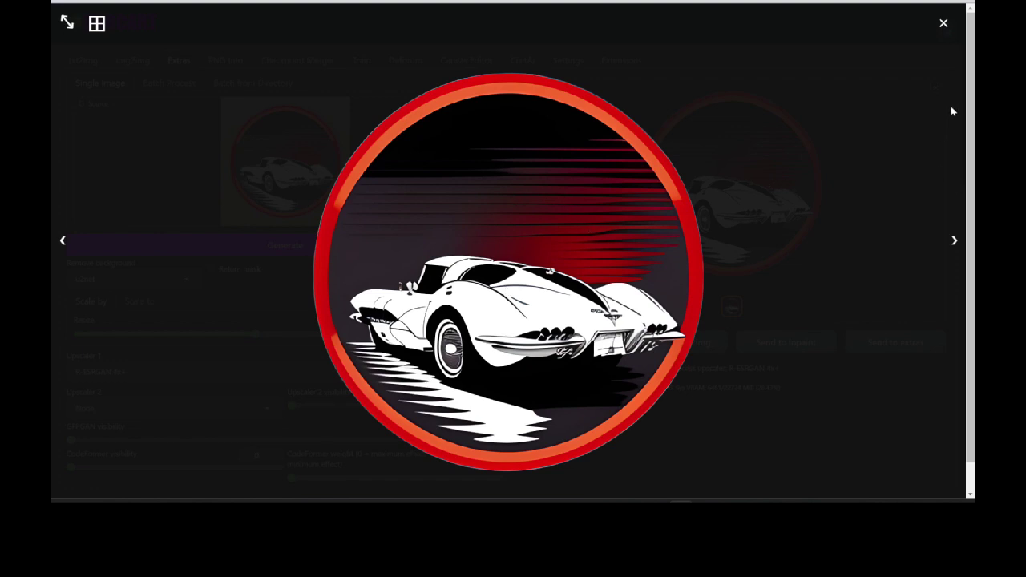
click(943, 24)
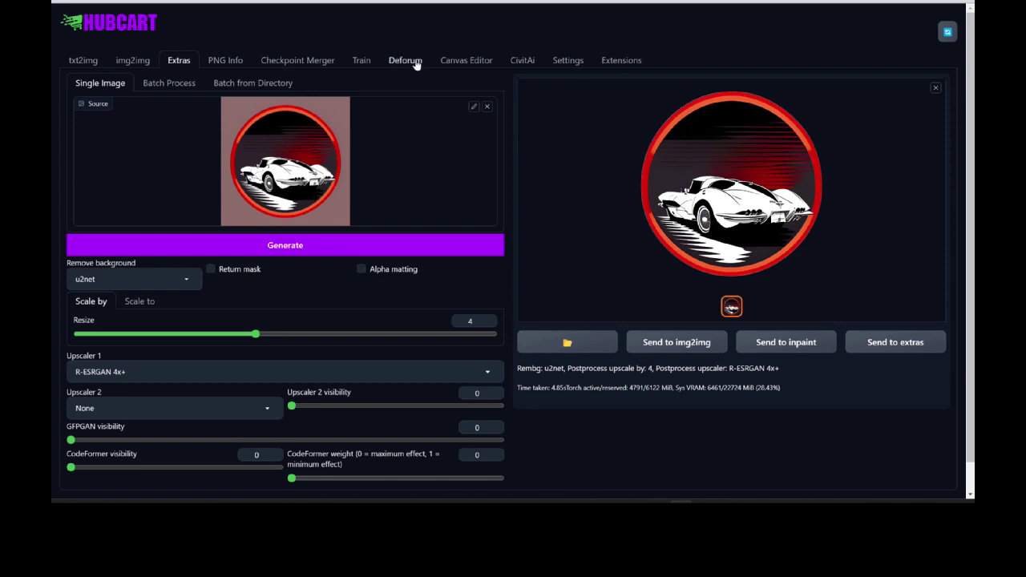
In img2img inpainting, enlarge the brush and paint a mask over the body of the woman's black T-shirt.
click(133, 60)
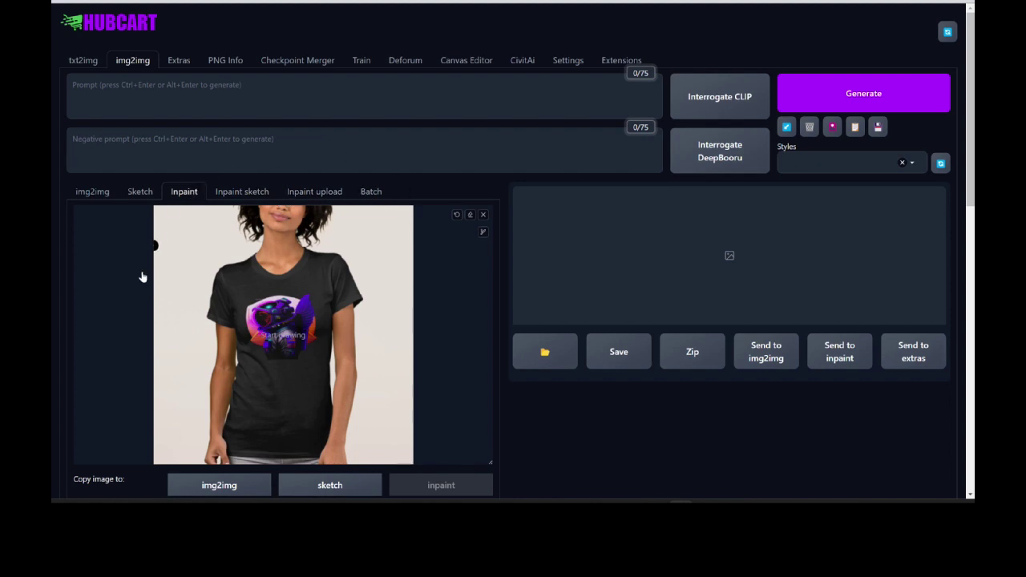
scroll(143, 278, down, 2)
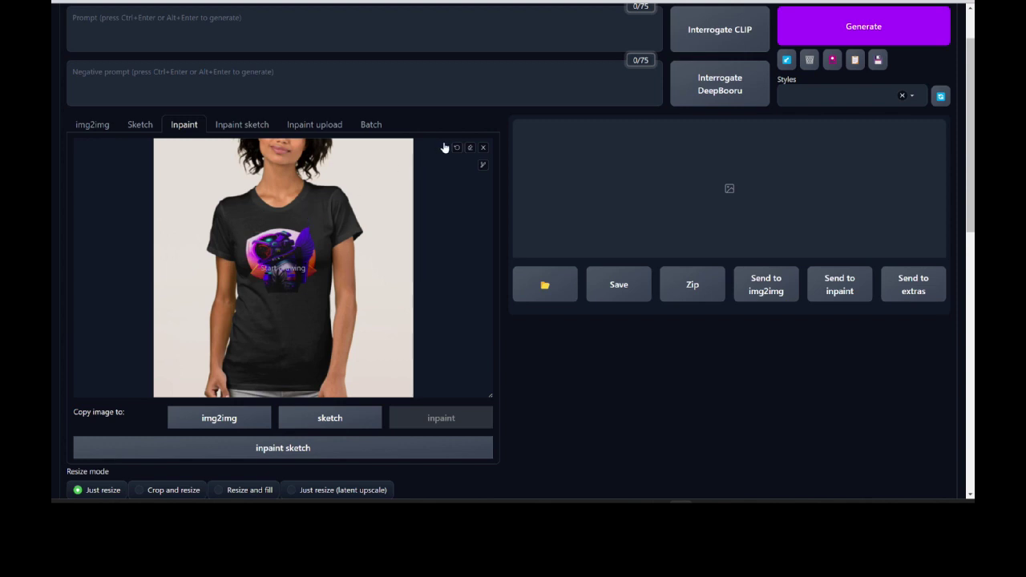
click(481, 165)
mouse_move(474, 166)
mouse_down()
mouse_move(445, 167)
mouse_move(462, 166)
mouse_up()
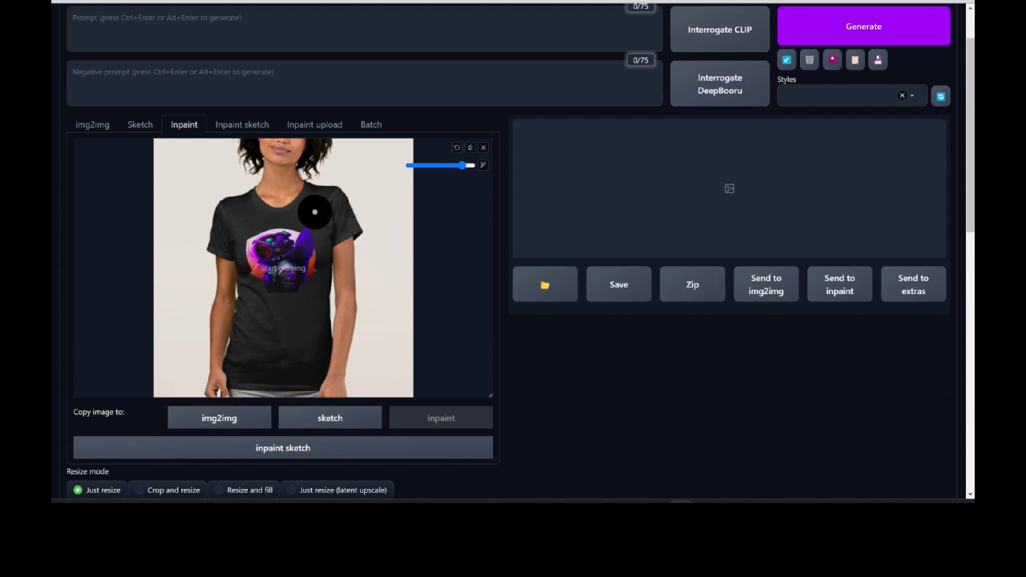
mouse_move(315, 212)
mouse_down()
mouse_move(312, 369)
mouse_move(304, 385)
mouse_move(249, 392)
mouse_move(238, 375)
mouse_move(250, 210)
mouse_move(285, 220)
mouse_move(304, 210)
mouse_move(302, 236)
mouse_move(268, 251)
mouse_move(262, 365)
mouse_move(291, 356)
mouse_move(292, 260)
mouse_up()
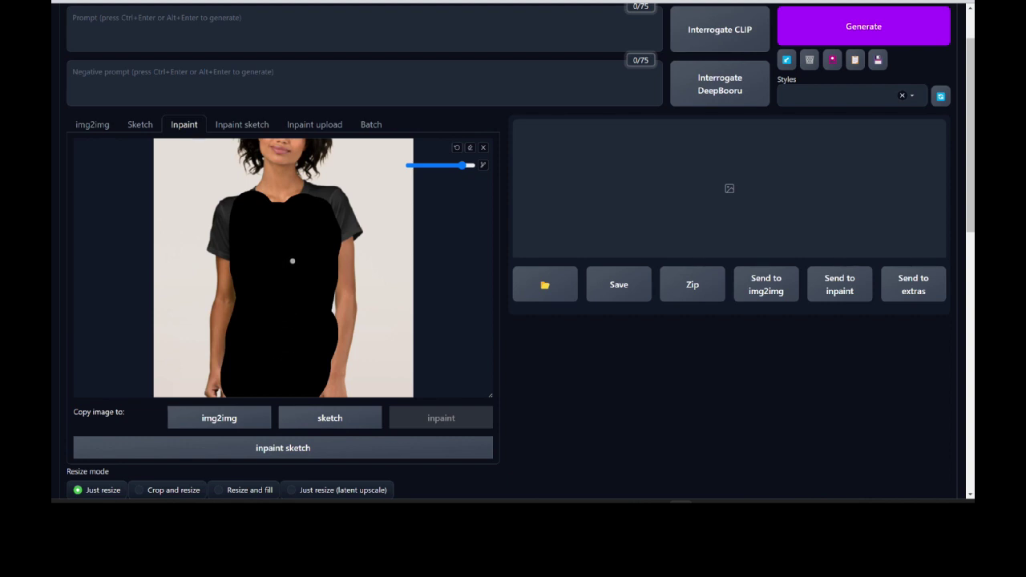
Set the inpainting mask blur to 15 and the mask mode to Inpaint not masked.
scroll(486, 237, down, 2)
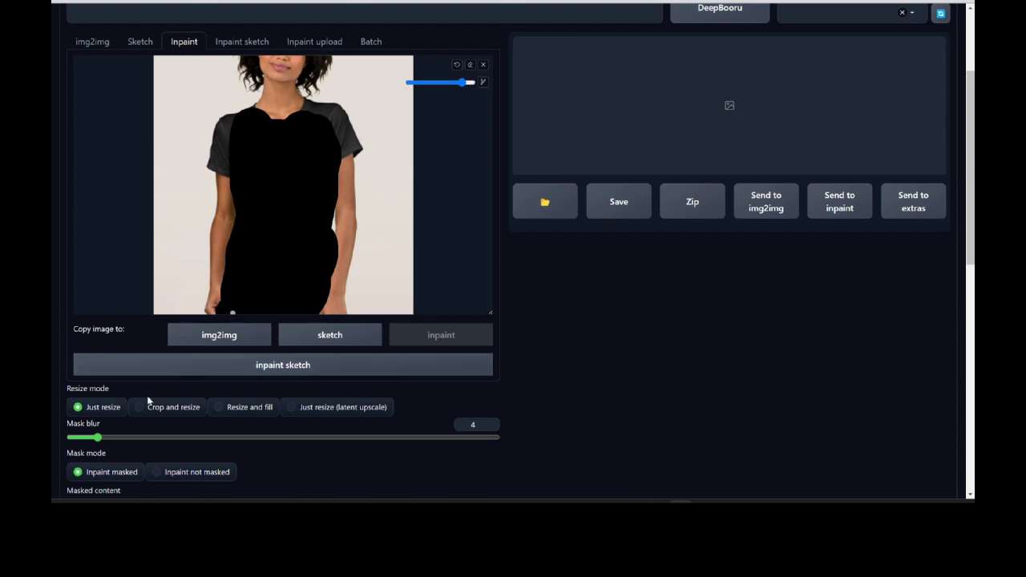
drag(101, 438, 169, 442)
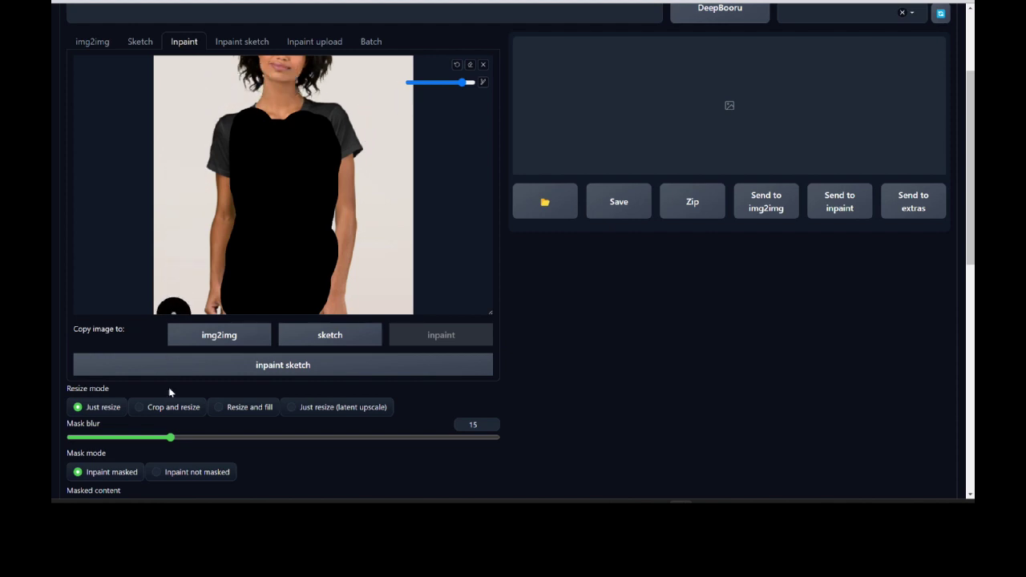
click(157, 472)
scroll(277, 444, down, 1)
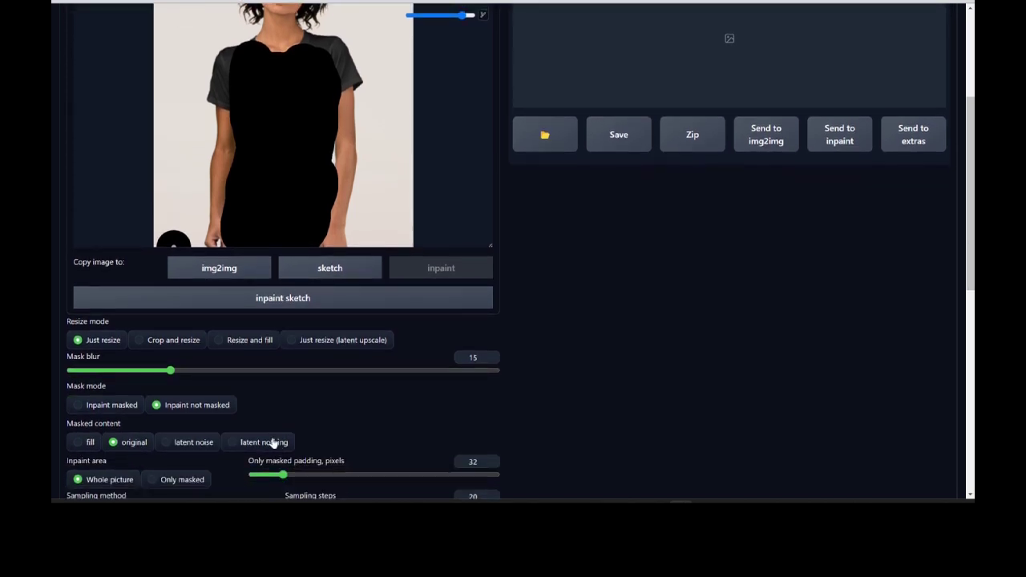
Enter the prompt "maker her cyberpunk and futuristic. make the background a galaxy. purples, reds, oranges.".
scroll(306, 405, up, 2)
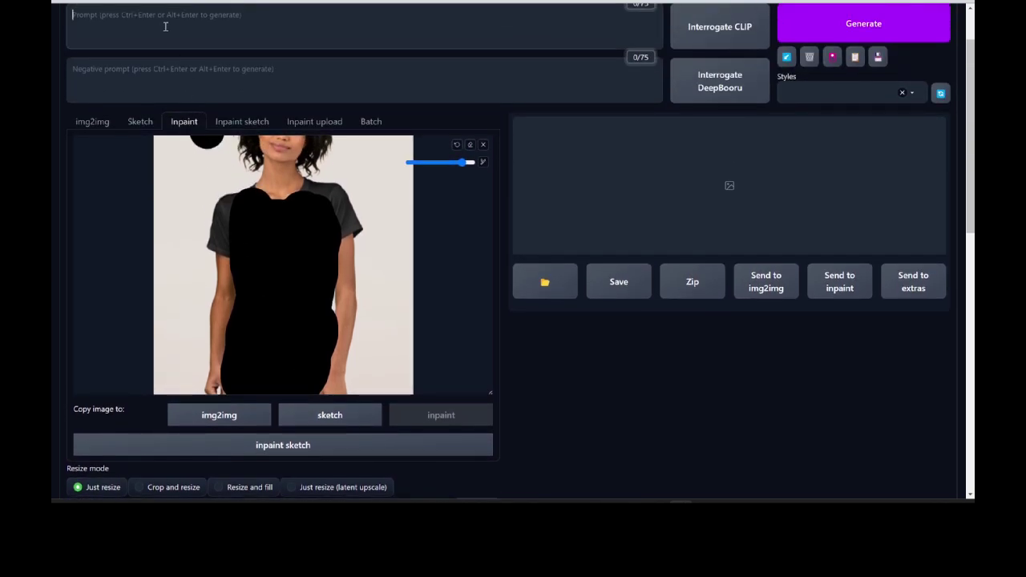
scroll(165, 27, up, 1)
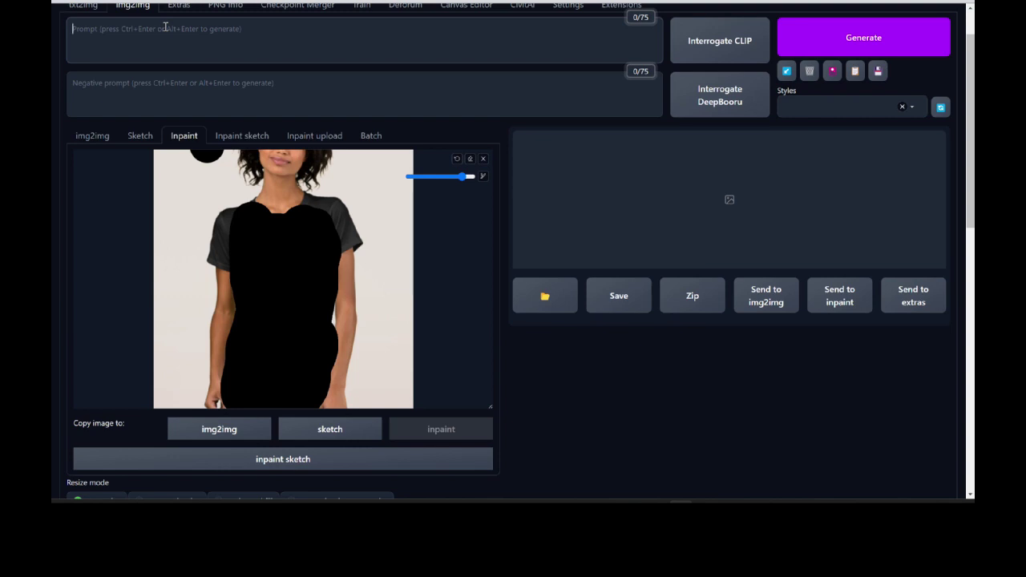
click(165, 26)
text(put thi)
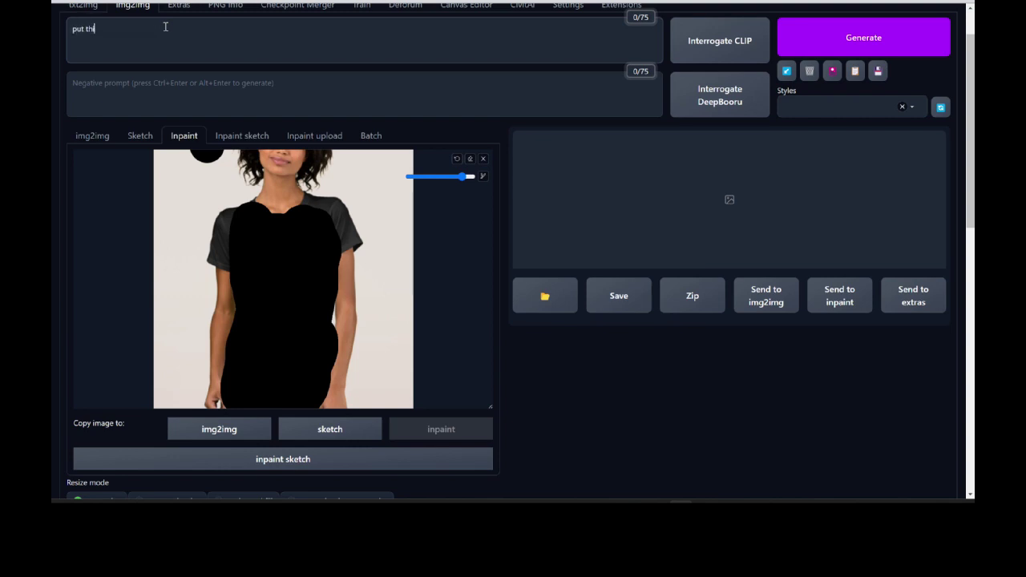
text( the shirt on)
key(ctrl+a)
text(maker her t)
text(yvber)
key(BackSpace)
key(BackSpace)
key(BackSpace)
key(BackSpace)
text(berp)
key(BackSpace)
text(unk and futu)
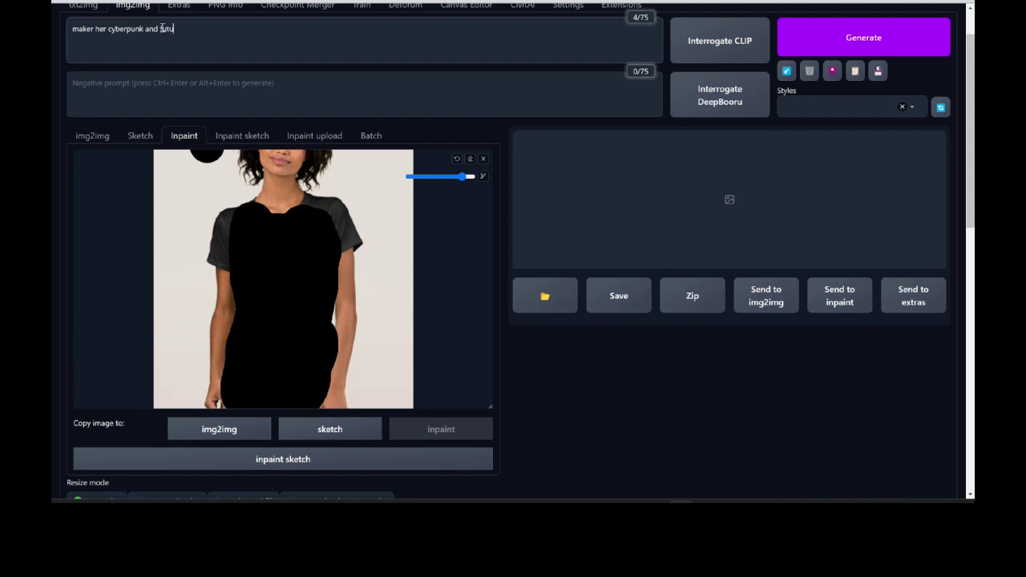
text(ristic. make the background)
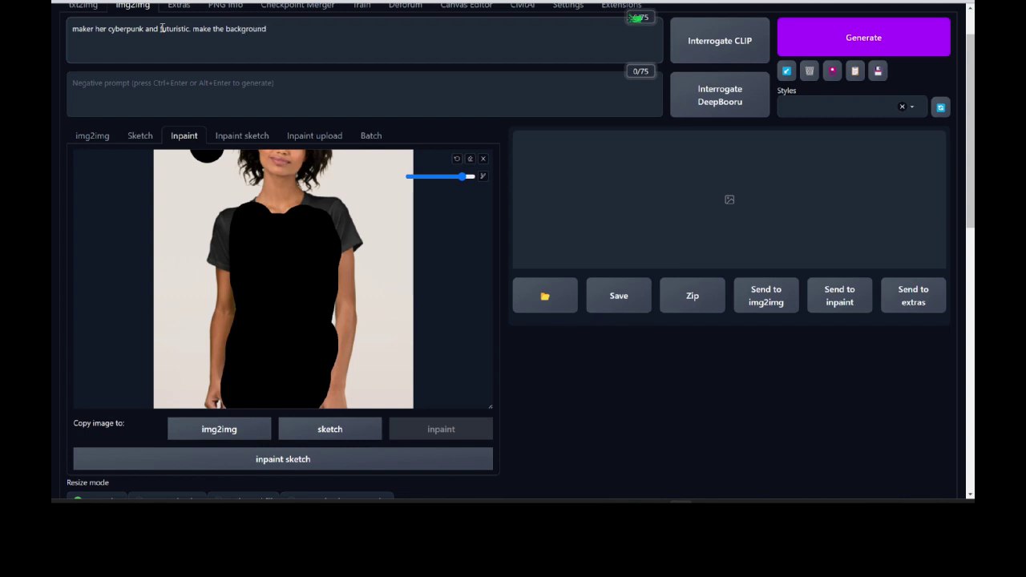
text( a gala)
text(xy.)
text( re)
text(pur)
text(pl)
text(es, reds, orang)
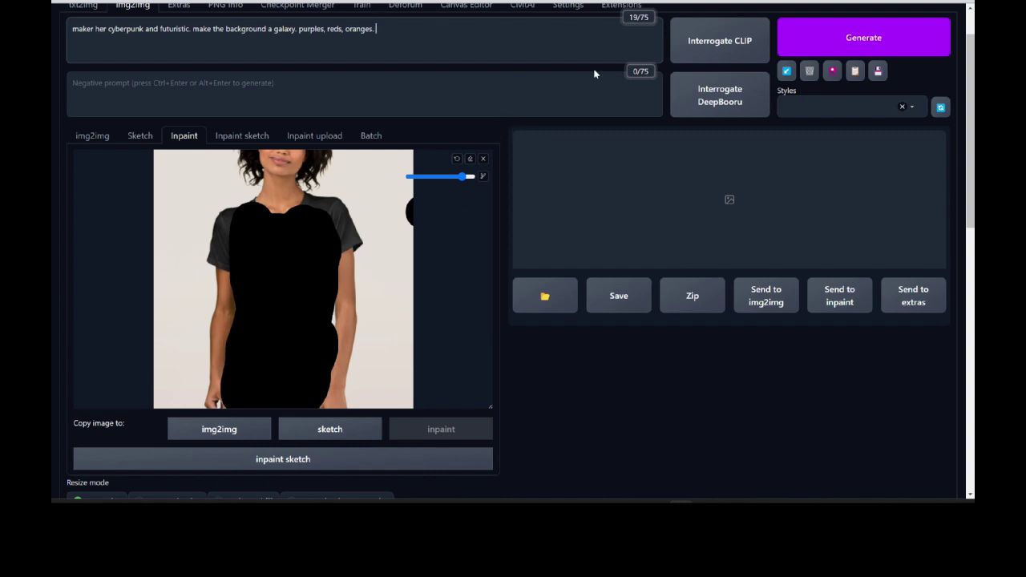
Apply the saved style Realistic w Negative to the prompt and negative prompt.
click(812, 104)
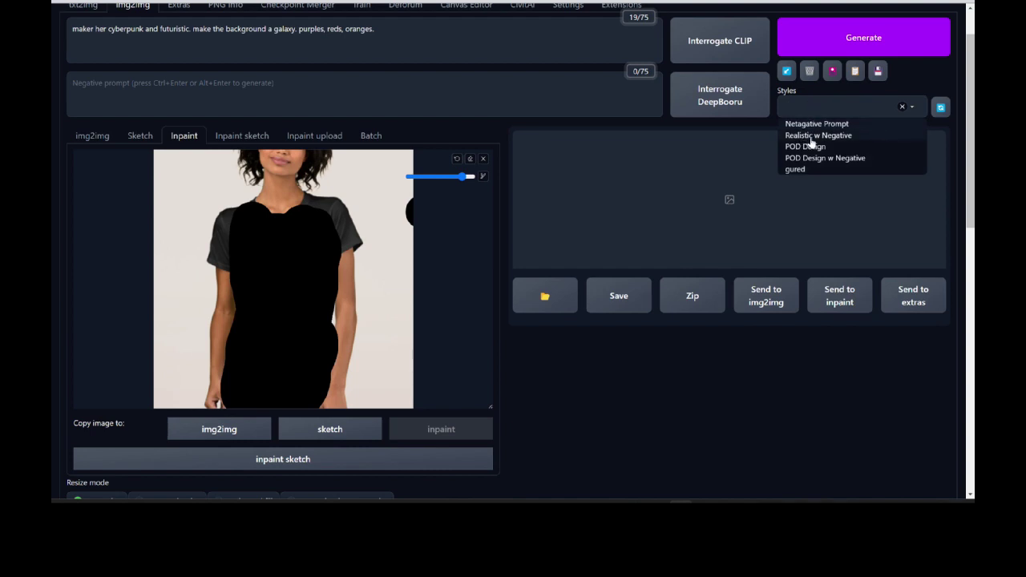
click(819, 136)
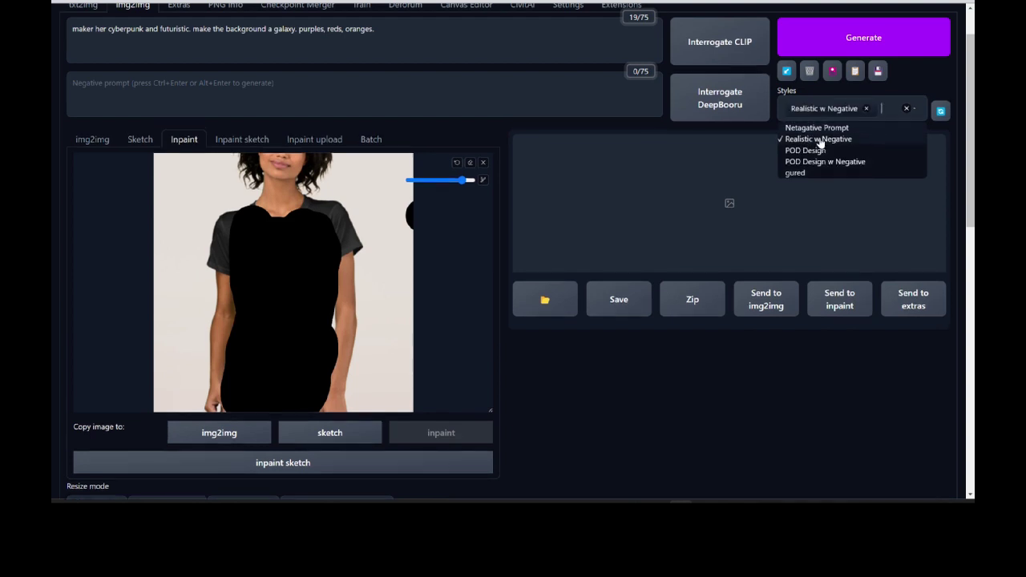
click(855, 72)
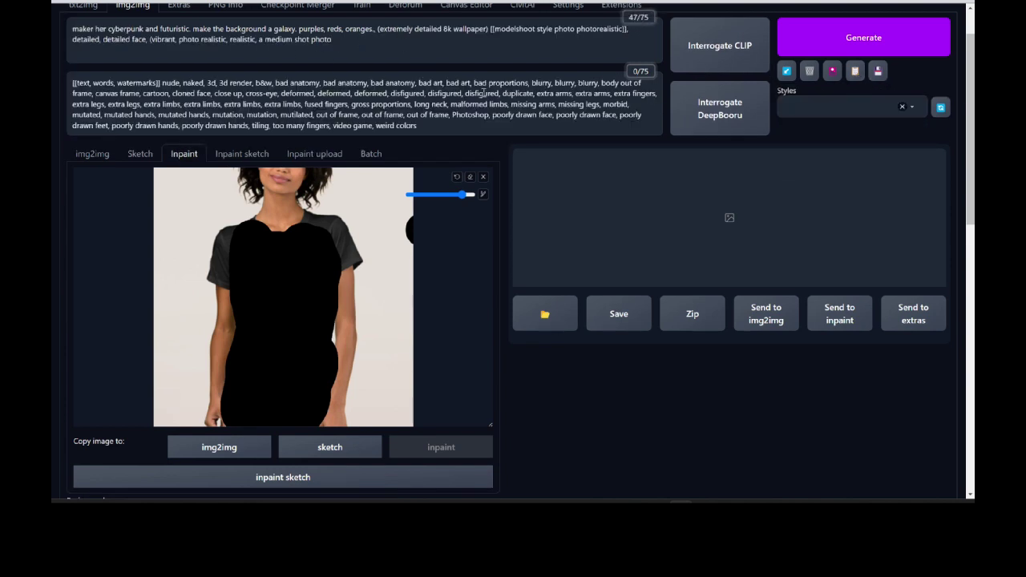
Generate the inpainted image, inspect the woman in the printed shirt at full size, and close the preview.
click(844, 37)
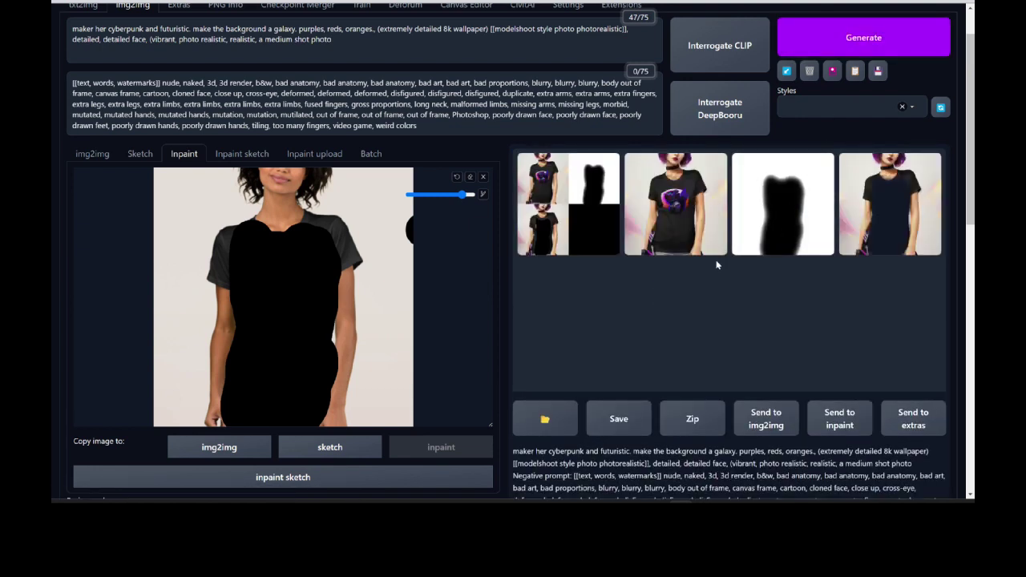
click(657, 234)
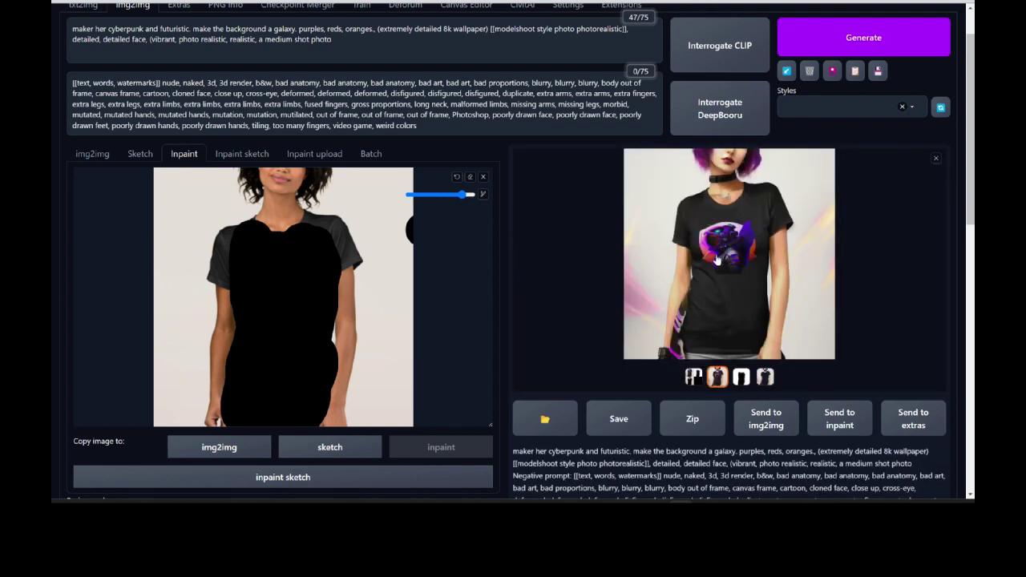
click(717, 259)
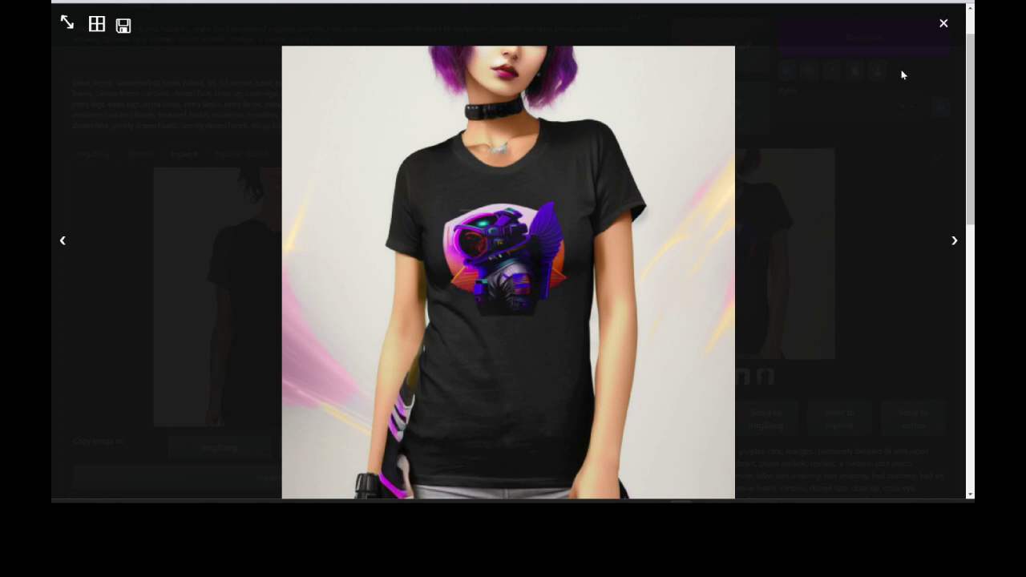
click(943, 26)
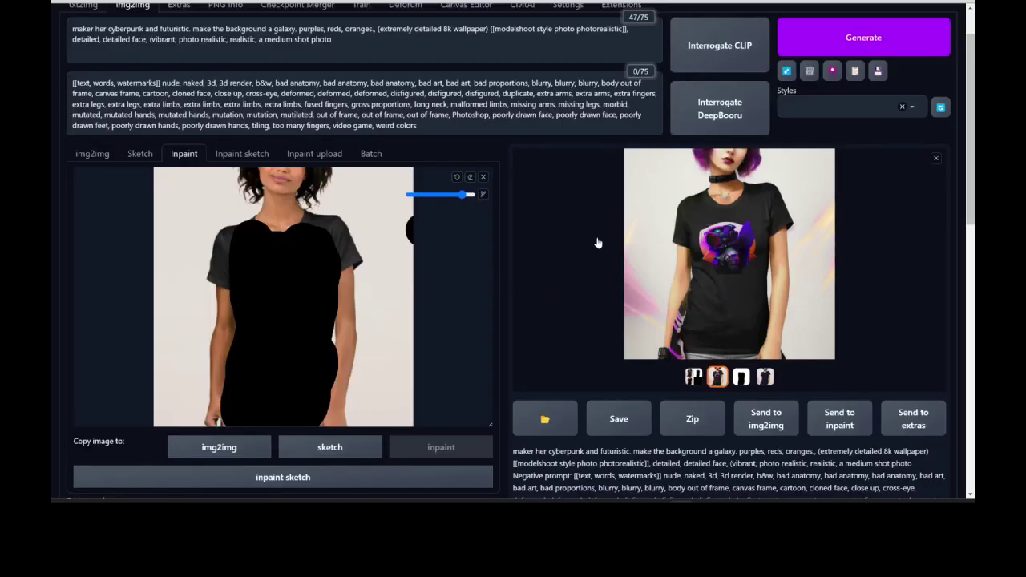
Raise the batch size to 8 and generate a batch of inpainted variations.
scroll(399, 331, down, 1)
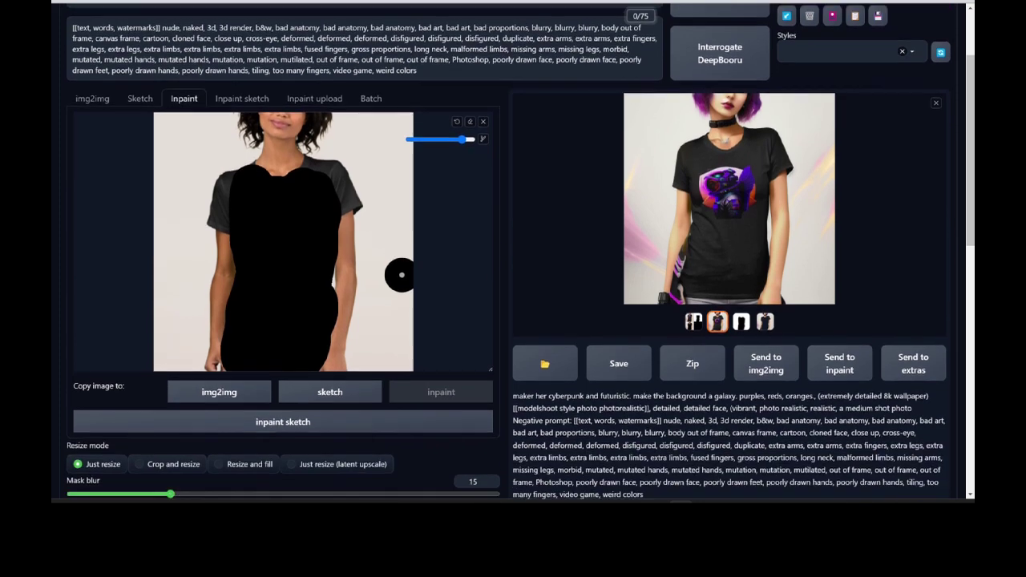
scroll(401, 246, down, 2)
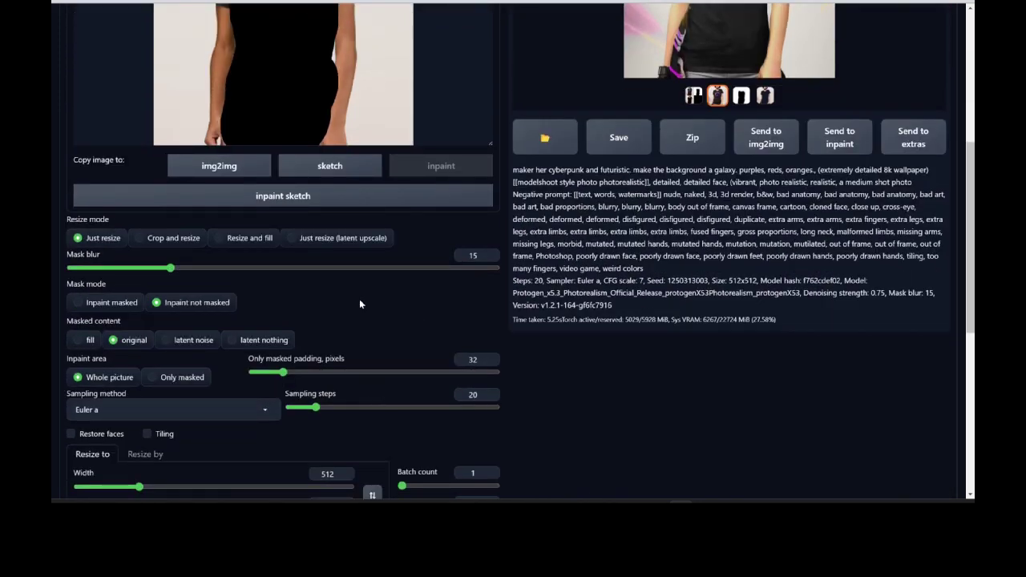
scroll(360, 304, down, 1)
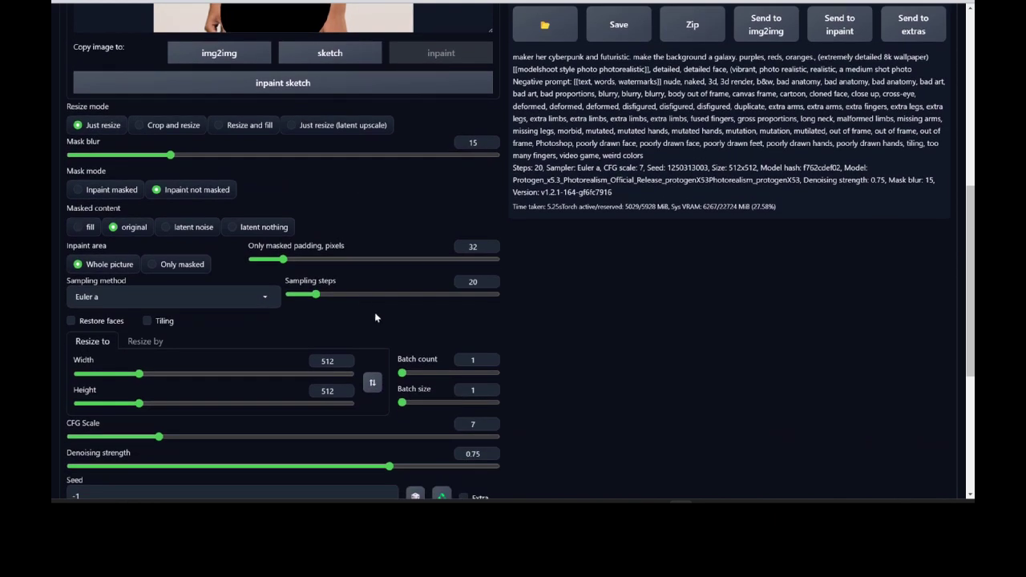
drag(402, 403, 508, 407)
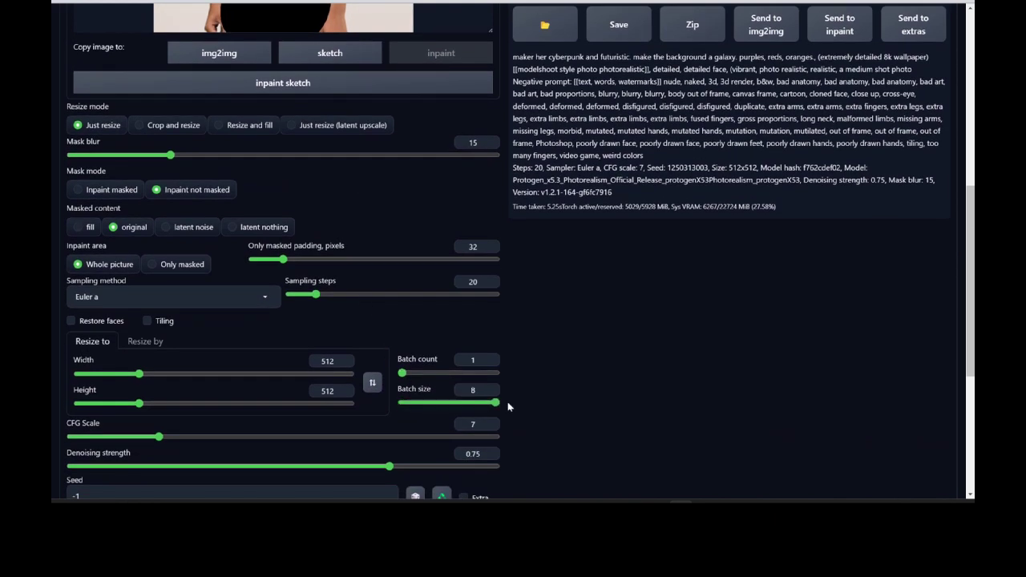
scroll(577, 393, up, 5)
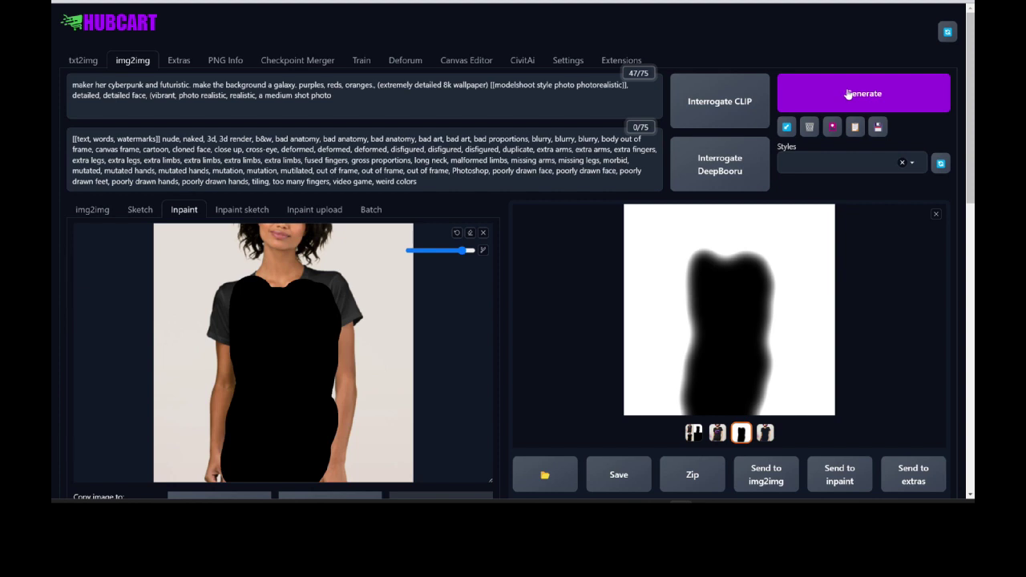
click(848, 94)
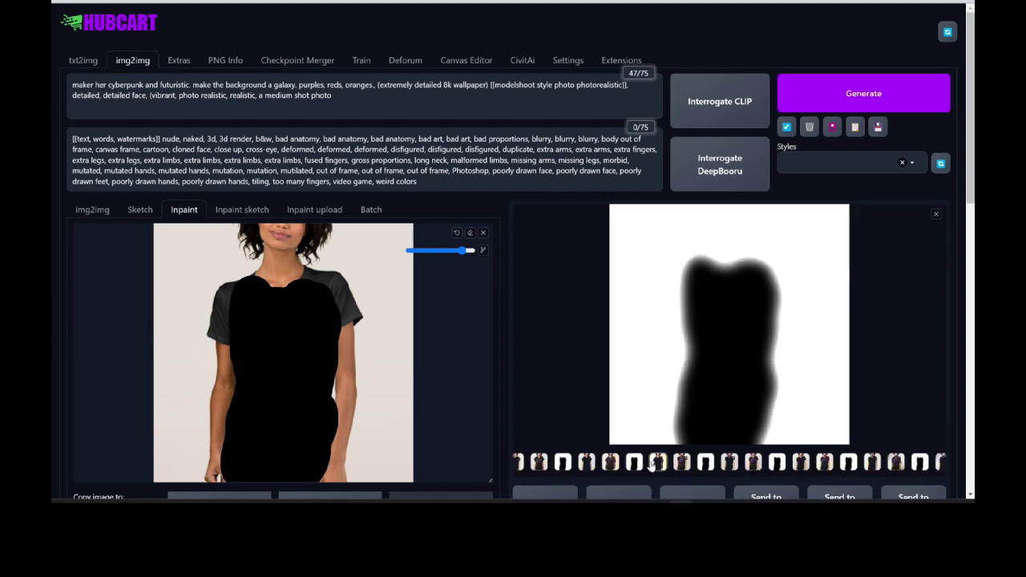
Browse through the generated variations and their masks one by one in the results gallery.
click(656, 463)
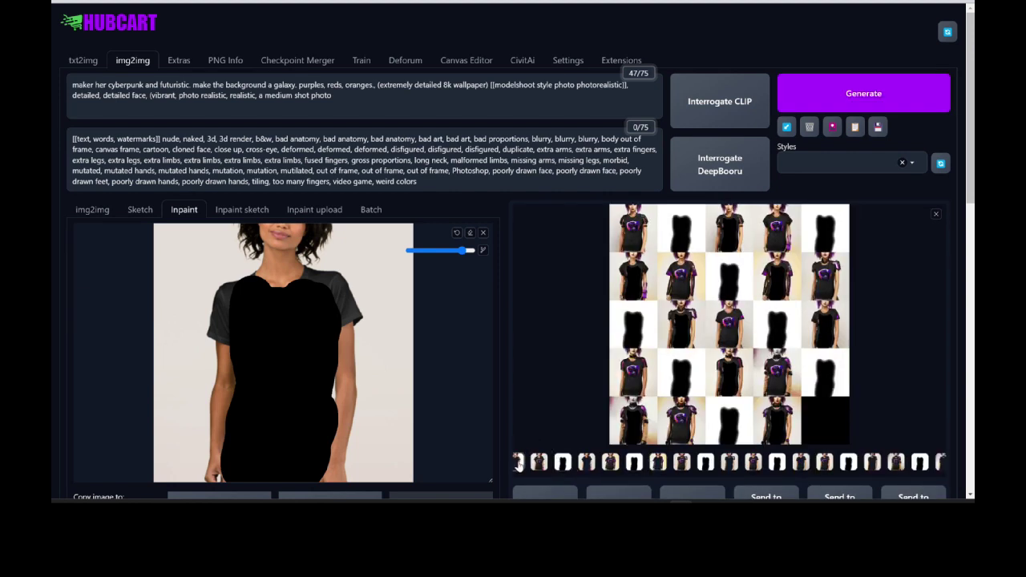
key(Left)
key(Left)
key(Left)
key(Left)
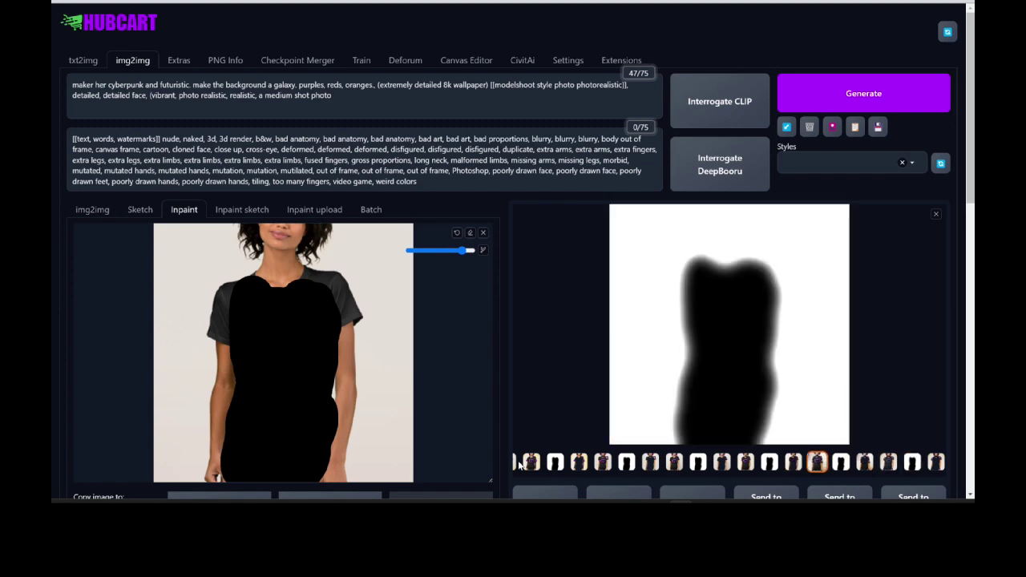
key(Left)
key(Left)
key(Left)
key(Left)
key(Left)
key(Left)
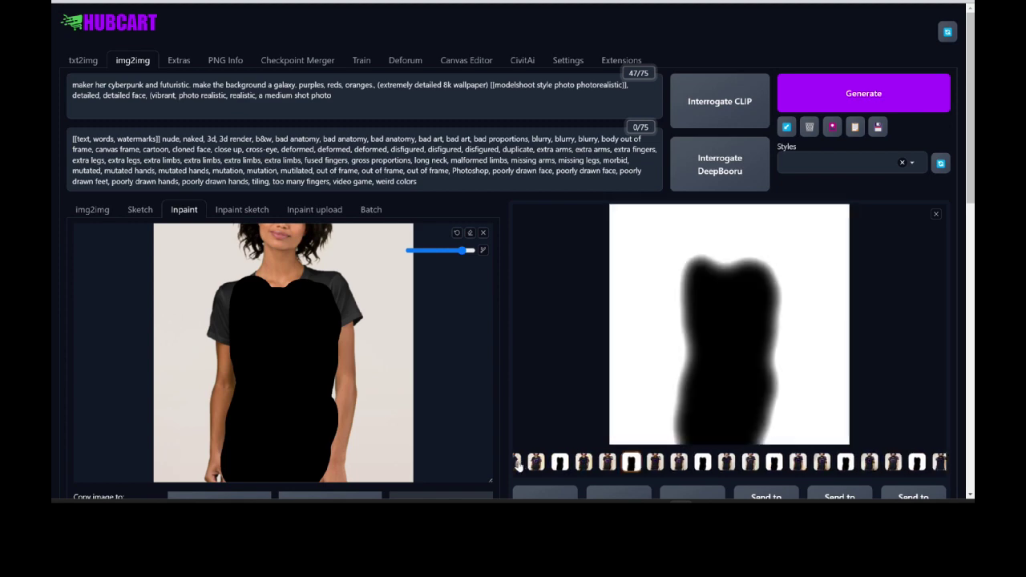
key(Left)
key(Left)
key(Left)
key(Left)
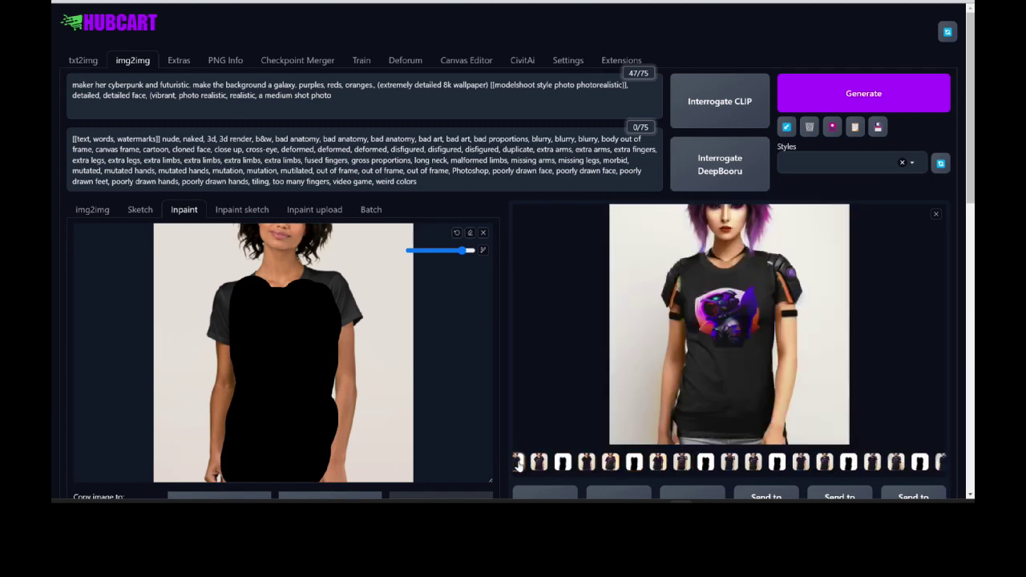
key(Left)
key(Left)
key(Left)
key(Left)
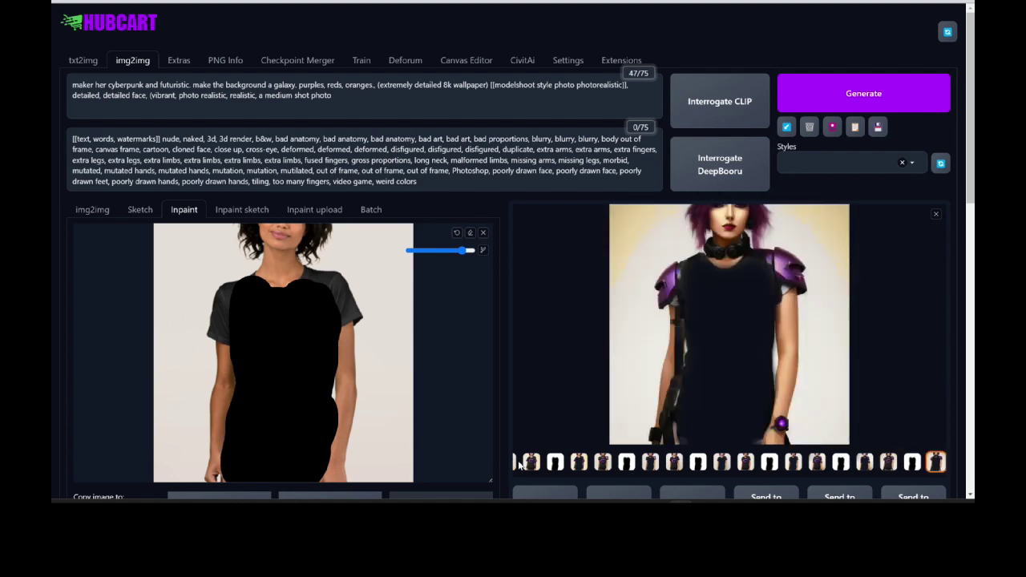
Inspect the contact sheet of all variations at full size, close it, and preview several individual T-shirt variations.
click(721, 359)
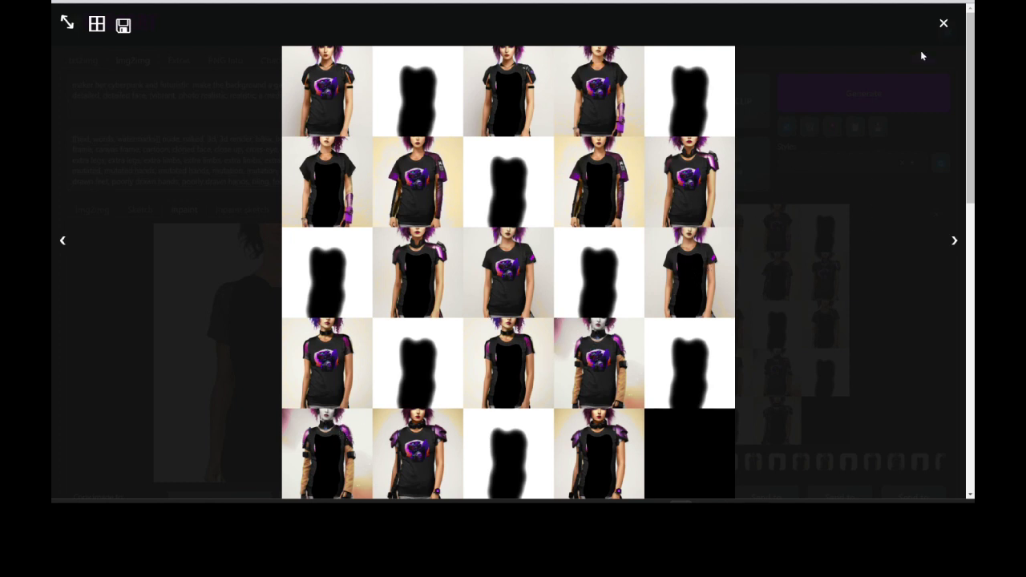
click(947, 23)
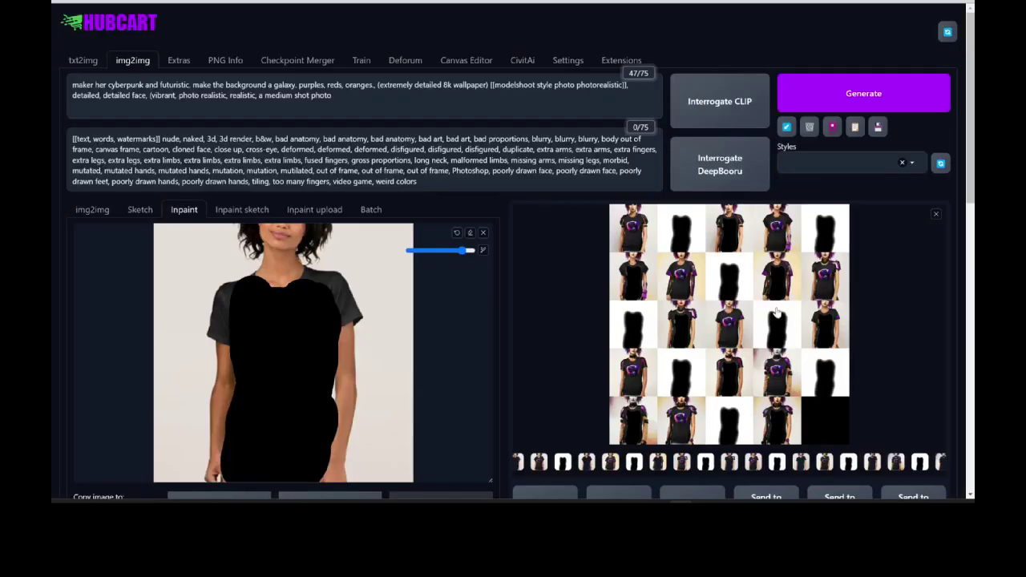
click(545, 464)
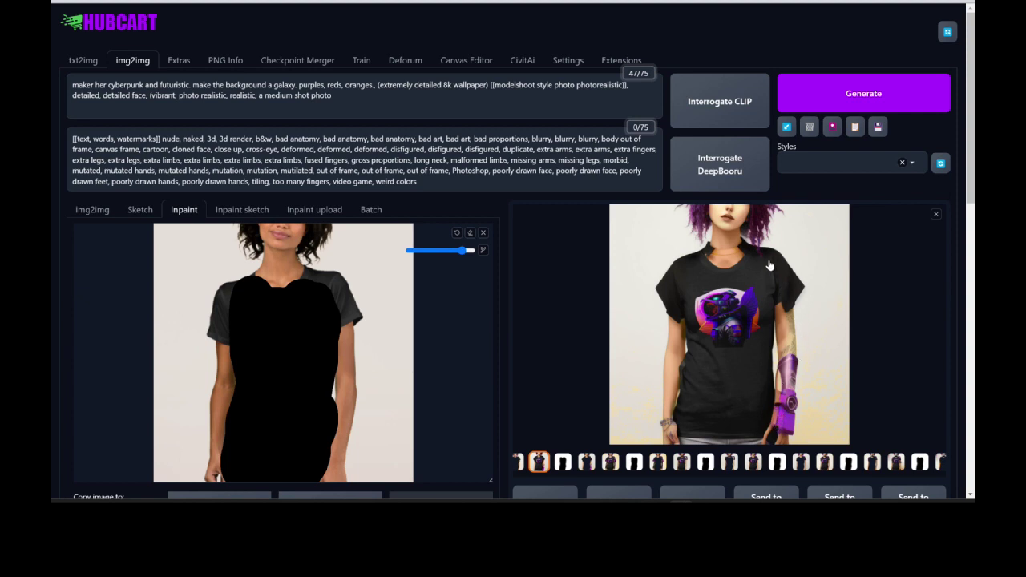
click(609, 463)
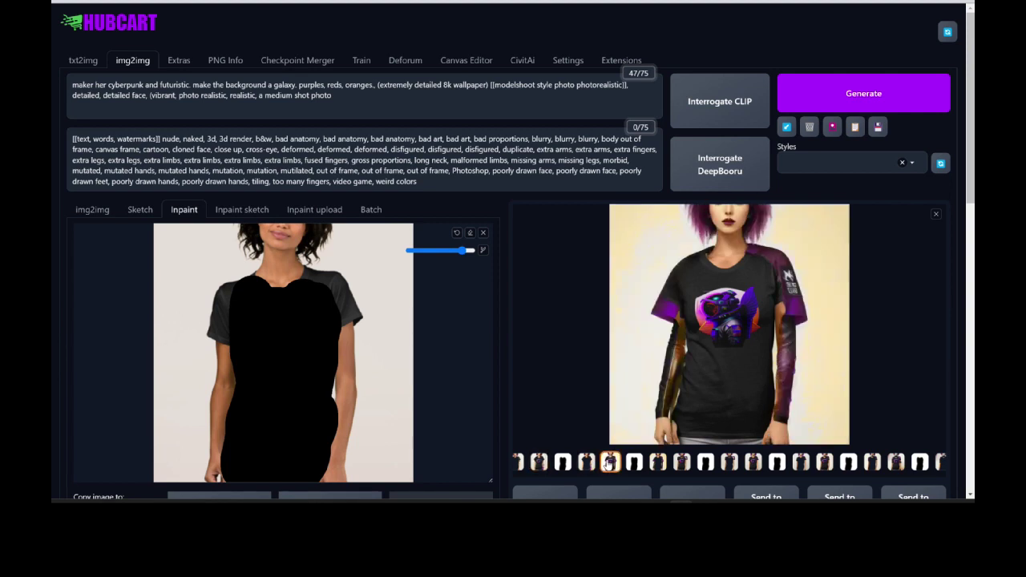
click(680, 464)
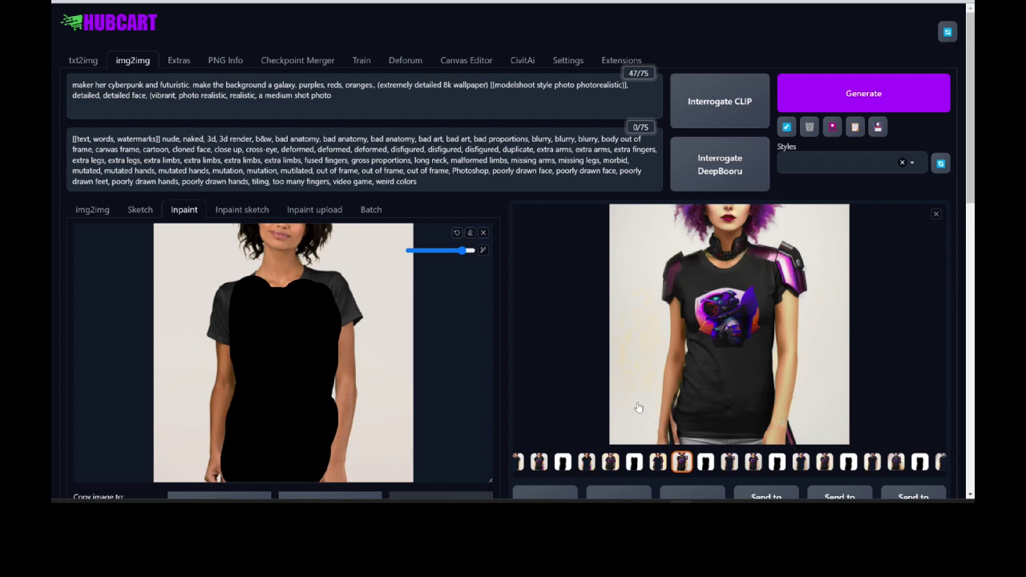
Select the variation with the choker and purple shoulder armour and send it to inpaint.
scroll(706, 353, down, 1)
scroll(706, 344, down, 1)
key(Left)
key(Left)
key(Left)
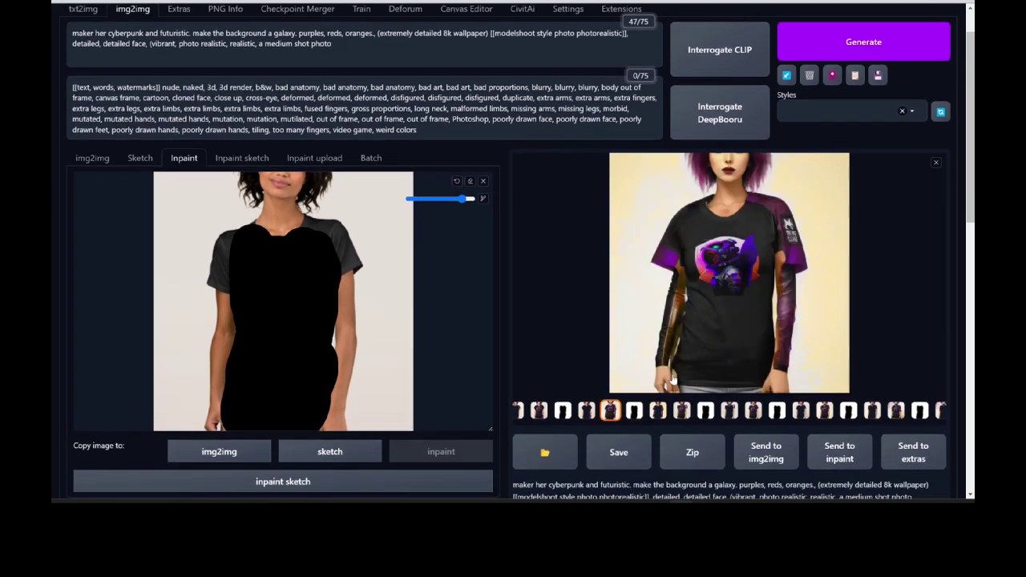
click(681, 410)
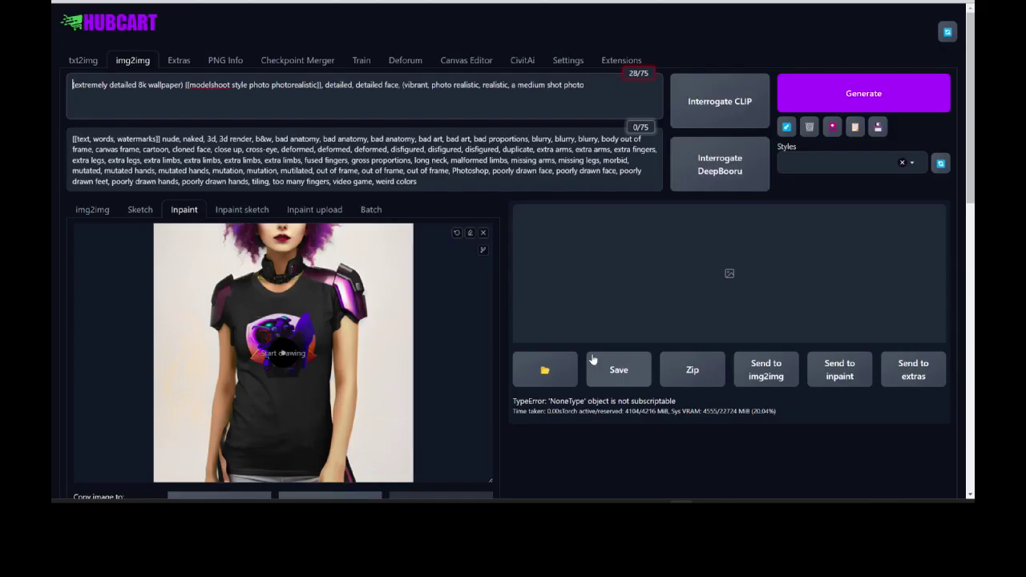
scroll(508, 298, down, 2)
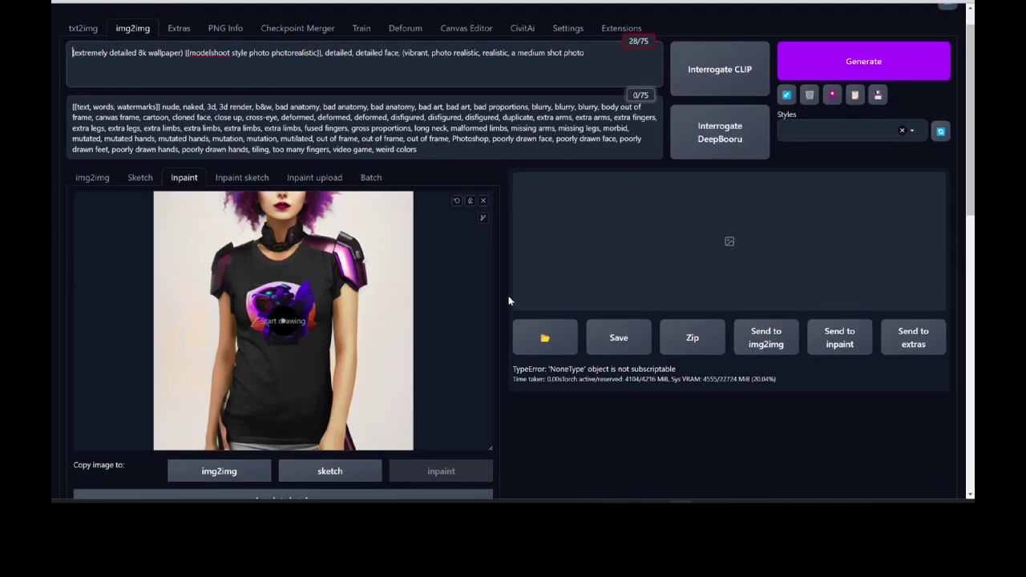
Mask the model's forearms, hands and the shirt's lower edge with a larger brush, and generate an inpainted version.
click(482, 184)
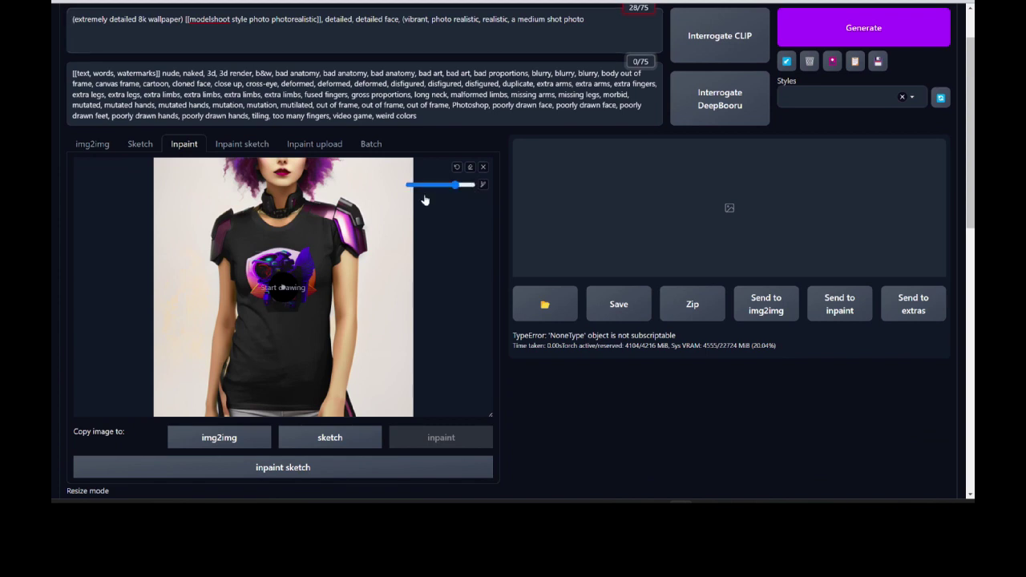
mouse_move(229, 347)
mouse_down()
mouse_move(206, 404)
mouse_move(231, 414)
mouse_move(335, 411)
mouse_move(330, 355)
mouse_up()
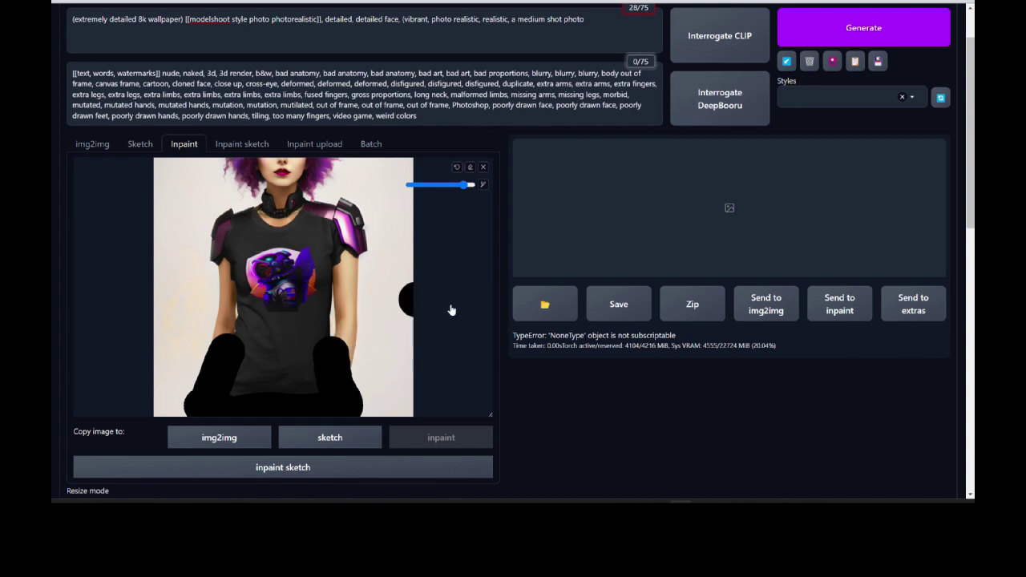
scroll(502, 218, up, 1)
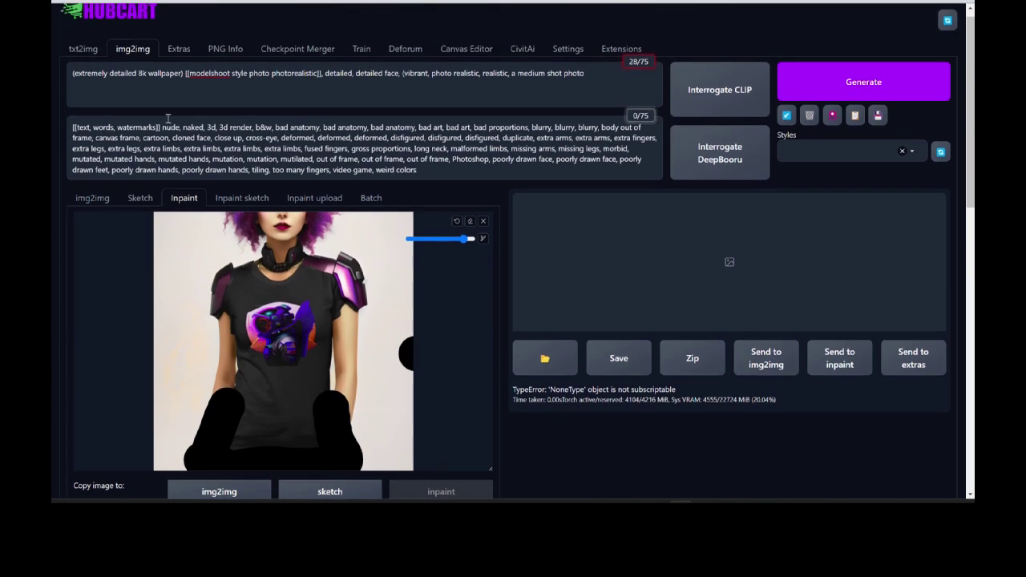
click(72, 73)
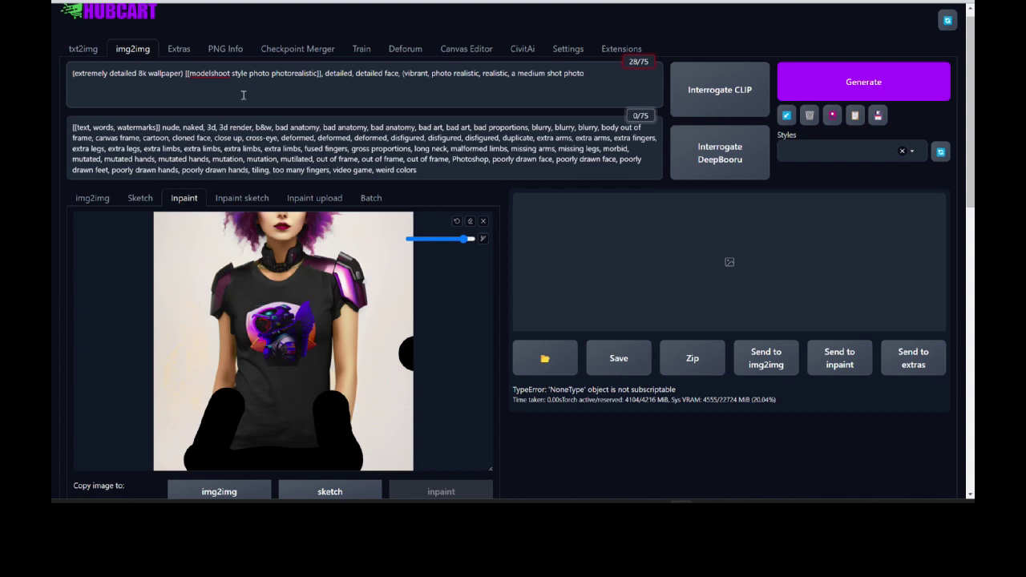
scroll(331, 114, down, 1)
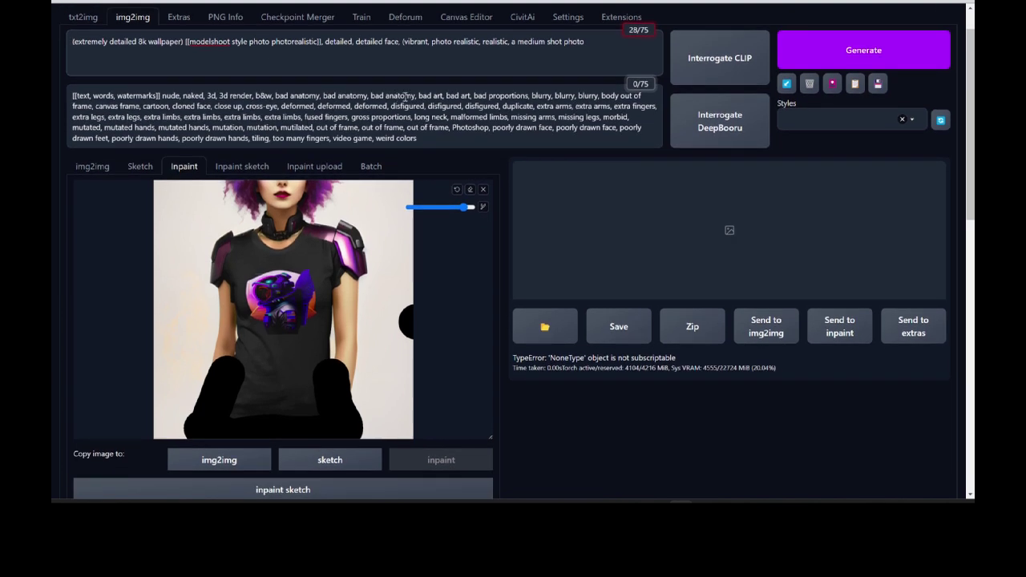
scroll(451, 171, down, 2)
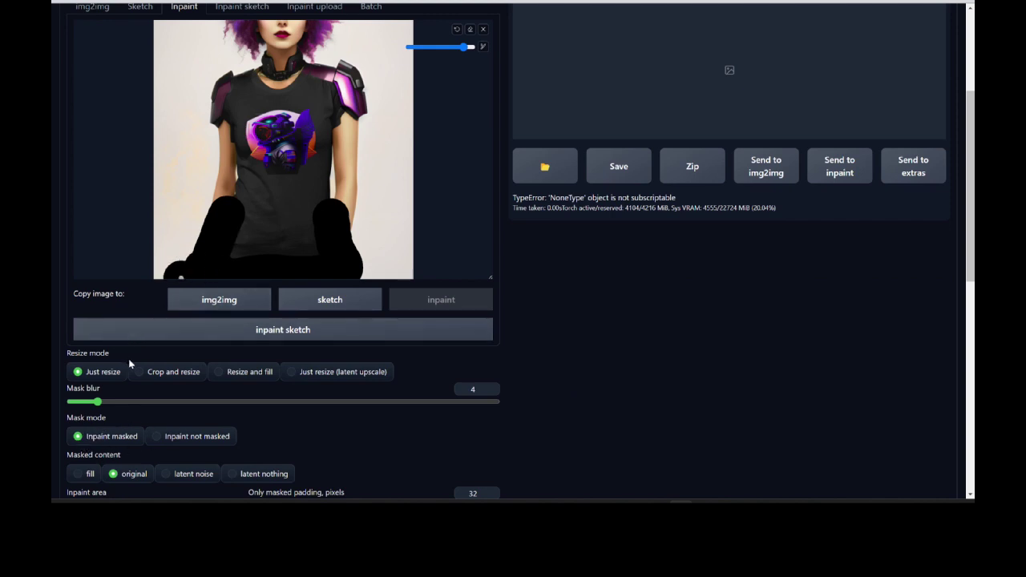
scroll(327, 419, up, 3)
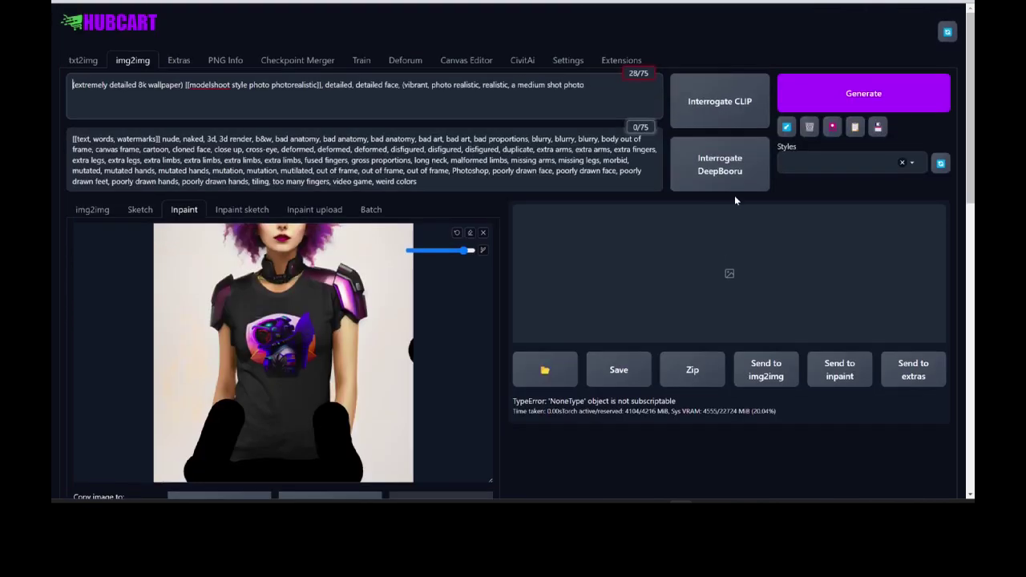
click(880, 93)
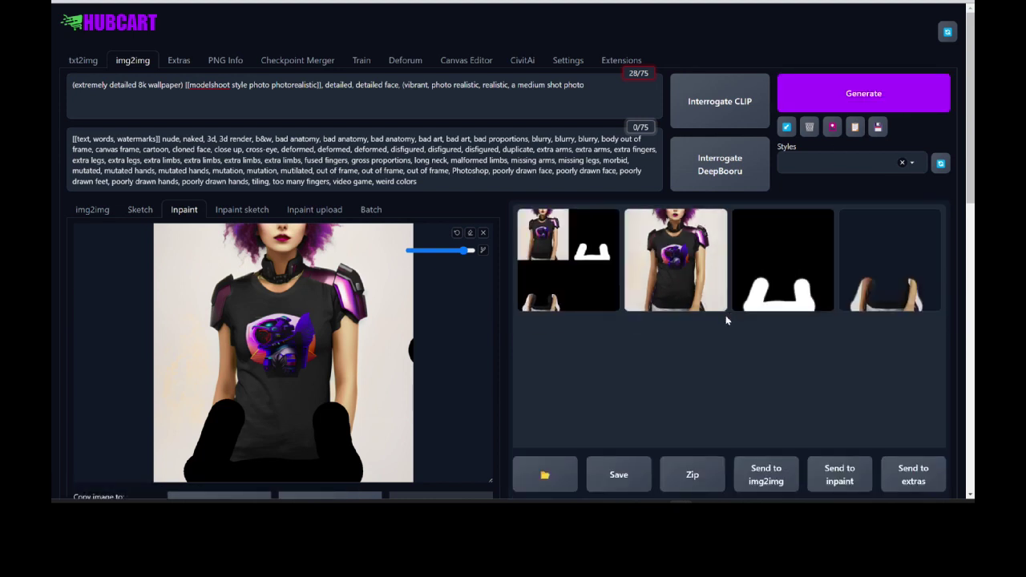
Inspect the inpainted T-shirt result at full size and close the enlarged view.
click(717, 305)
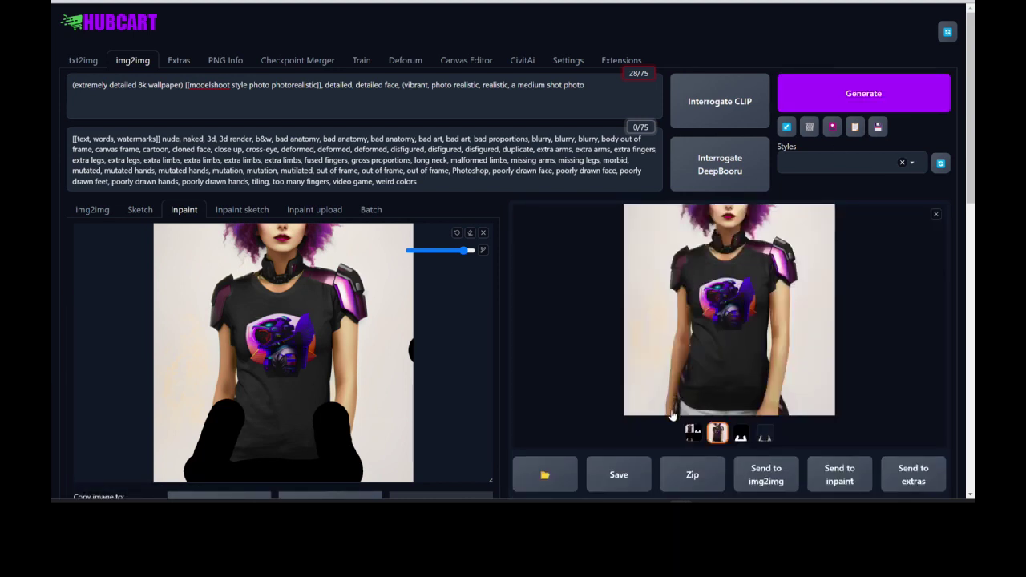
click(735, 341)
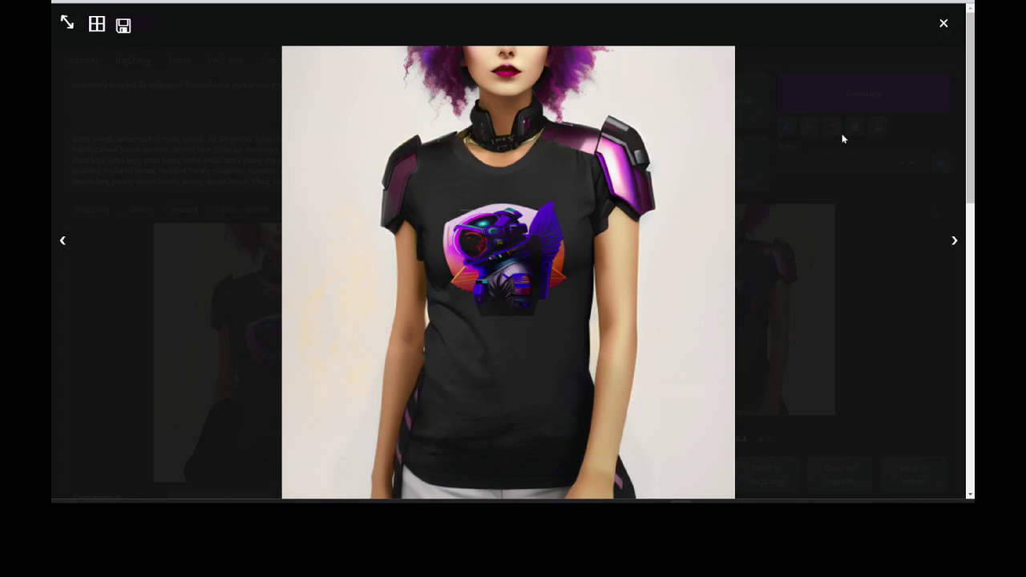
click(946, 27)
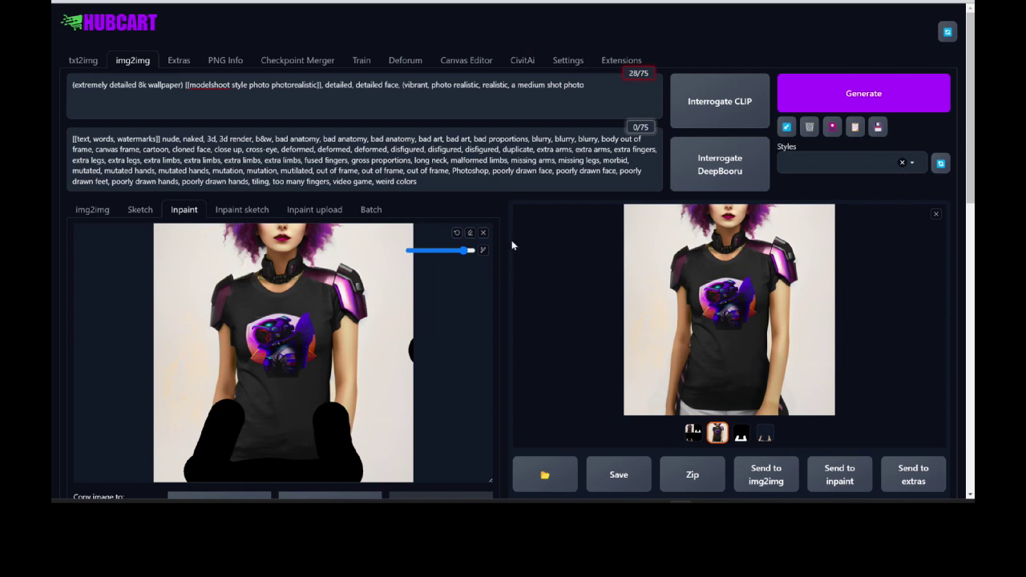
Clear the old mask, enlarge the brush to its maximum, and mask the background on both sides of the model.
click(457, 233)
drag(464, 251, 472, 254)
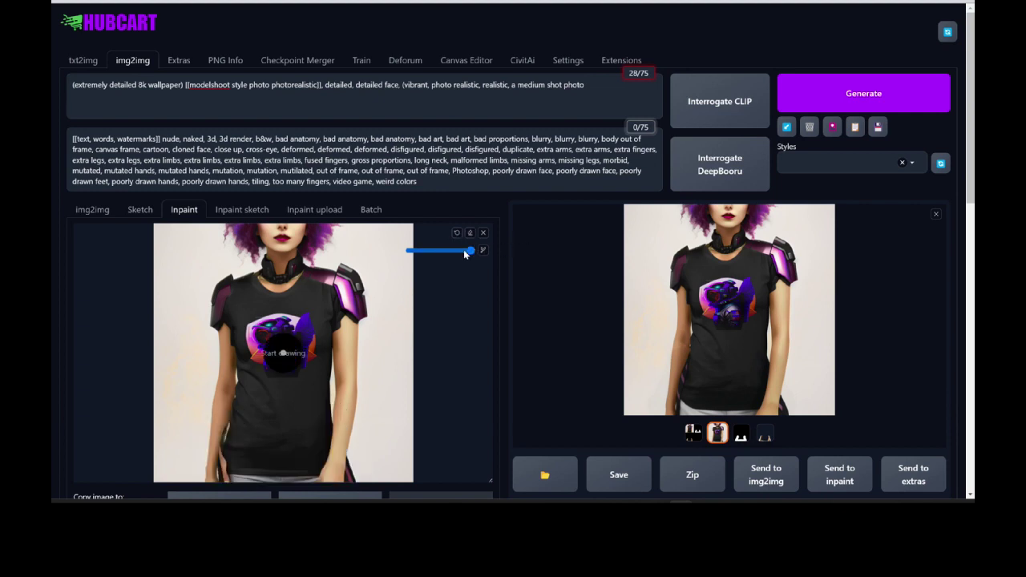
mouse_move(367, 231)
mouse_down()
mouse_move(347, 245)
mouse_move(368, 267)
mouse_move(372, 300)
mouse_move(363, 418)
mouse_move(379, 476)
mouse_move(396, 233)
mouse_move(394, 284)
mouse_up()
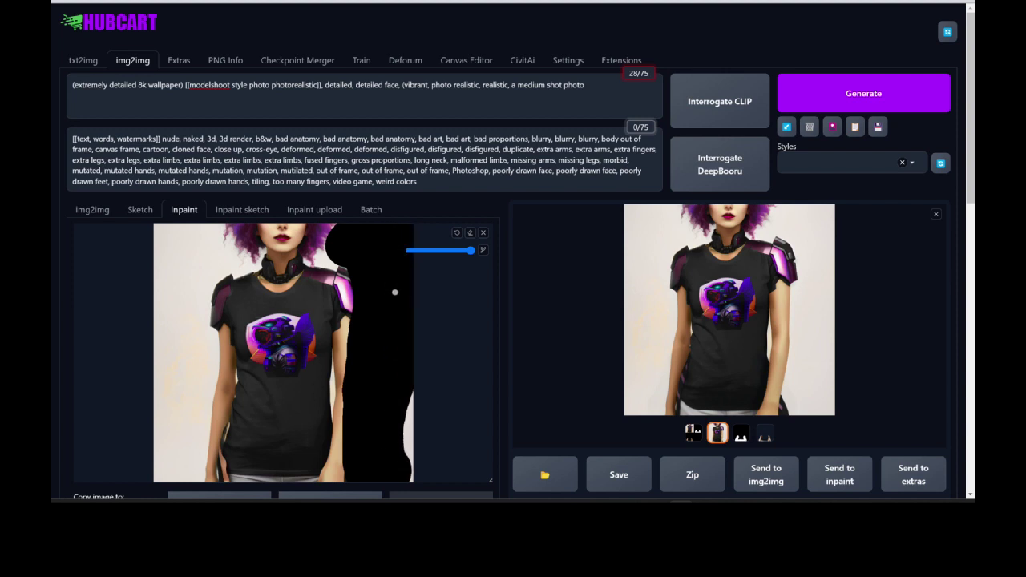
drag(401, 381, 398, 478)
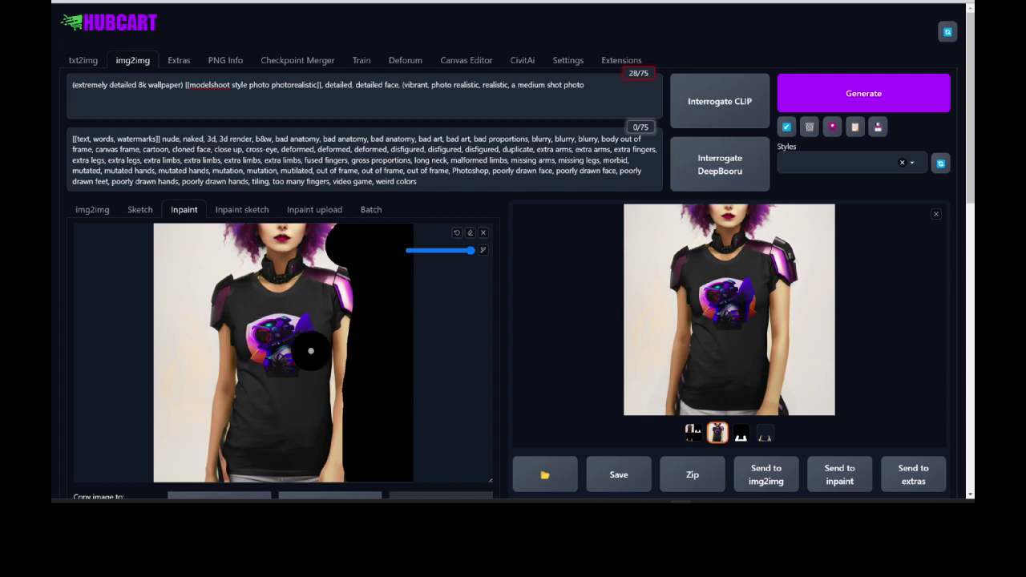
mouse_move(192, 225)
mouse_down()
mouse_move(181, 234)
mouse_move(204, 237)
mouse_move(169, 253)
mouse_move(158, 463)
mouse_move(169, 478)
mouse_move(187, 284)
mouse_move(212, 244)
mouse_move(195, 300)
mouse_move(183, 473)
mouse_move(197, 342)
mouse_up()
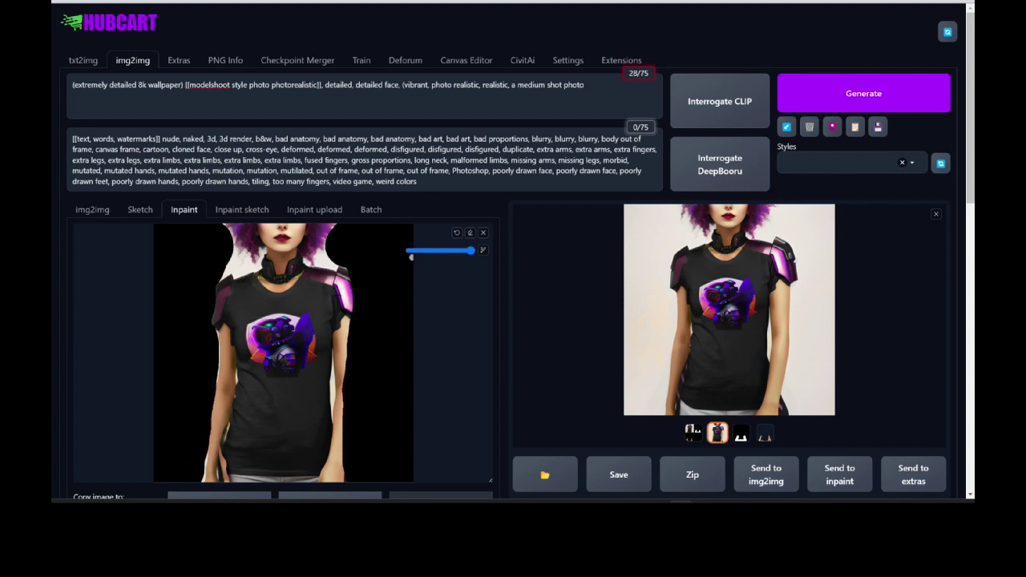
Set the mask blur to 30.
scroll(416, 313, down, 1)
scroll(416, 312, down, 2)
drag(94, 422, 270, 439)
scroll(268, 444, down, 1)
scroll(269, 450, down, 1)
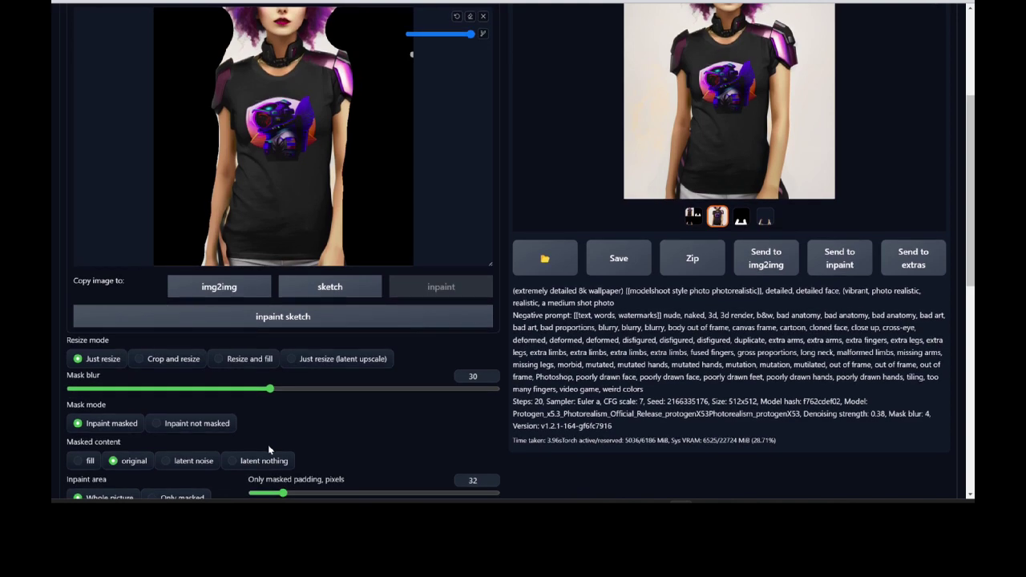
scroll(269, 450, down, 1)
Add "[[in a dark galaxy with contrasting res and purples.]] [[deep space]]" to the beginning of the prompt.
scroll(269, 449, up, 4)
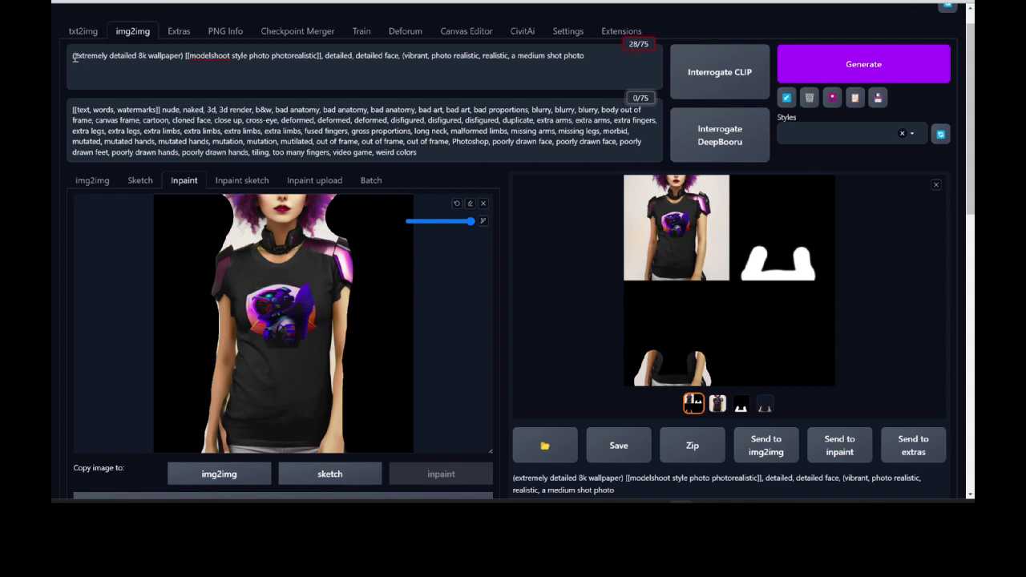
click(73, 56)
text([)
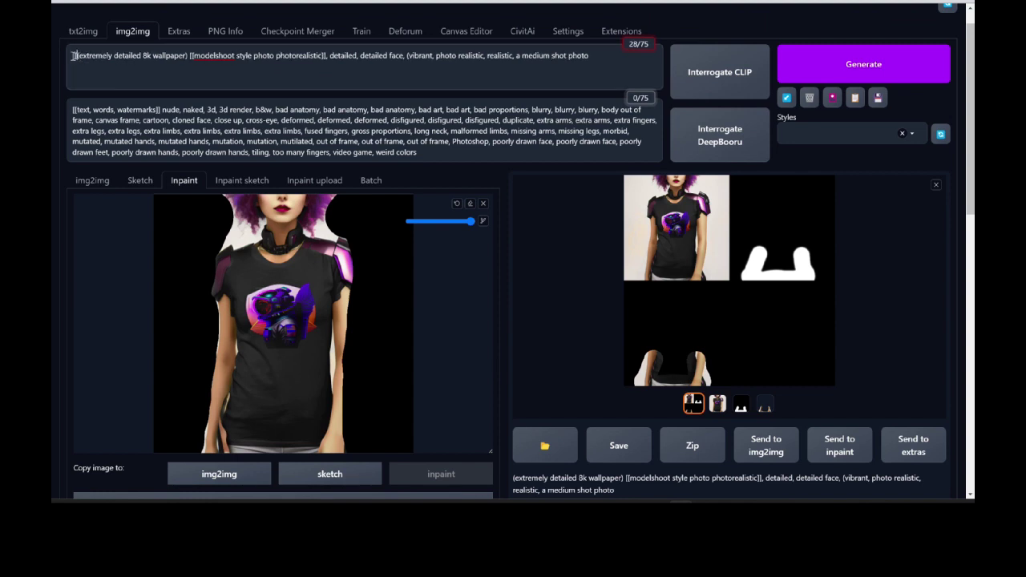
text(In a dark galaxy with )
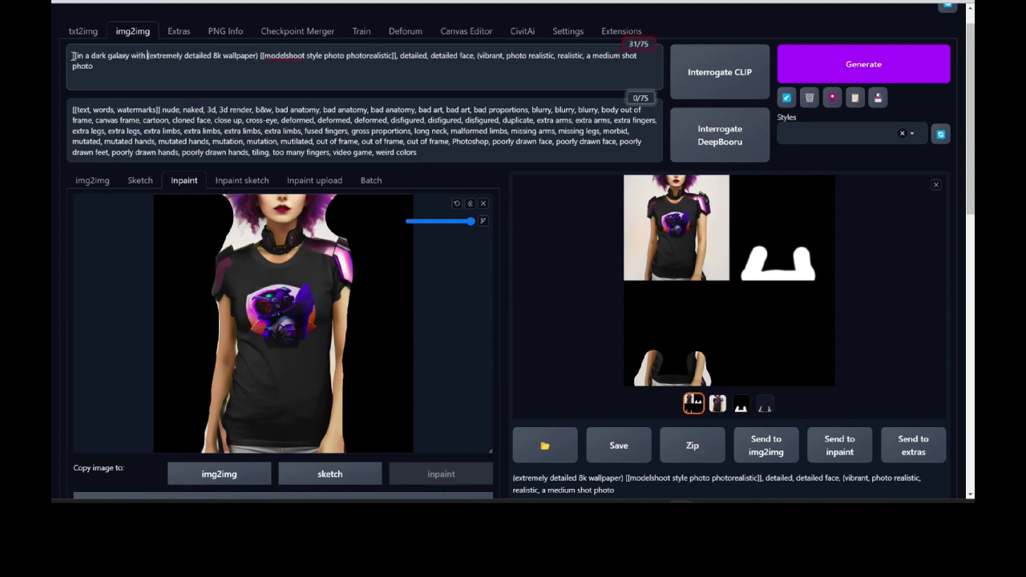
text(contrasting res and purples.)
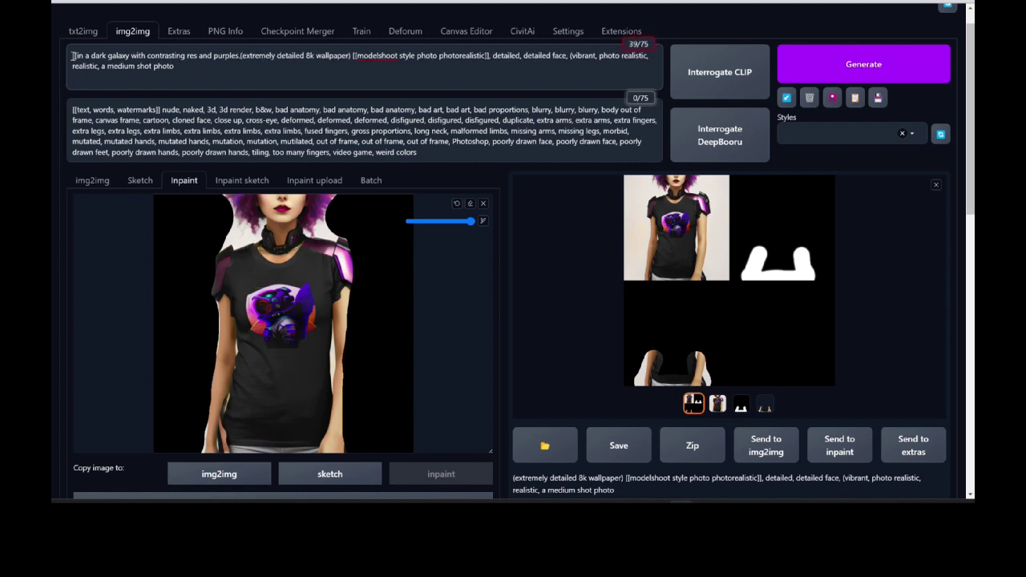
text(]] )
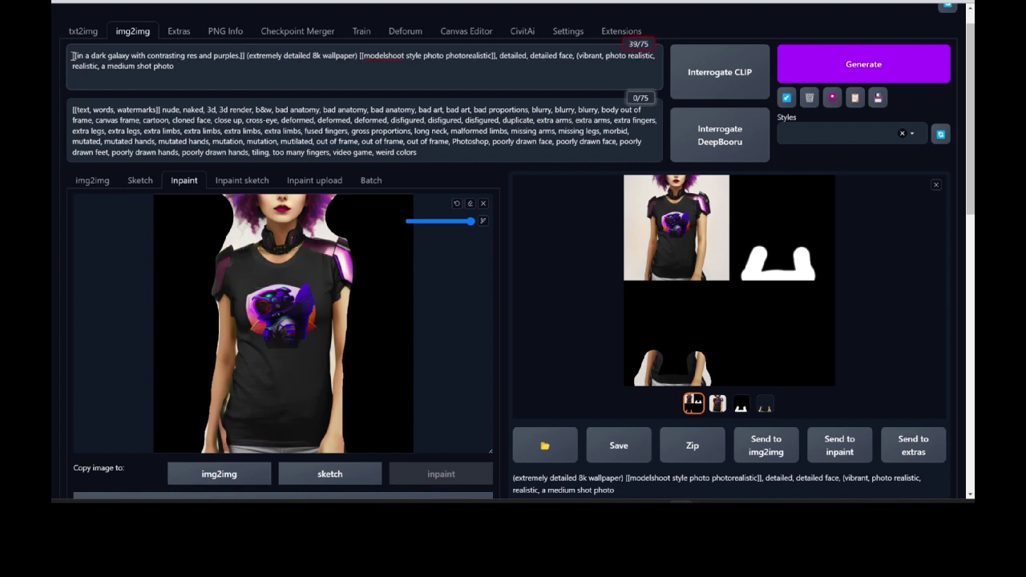
text([[deep space)
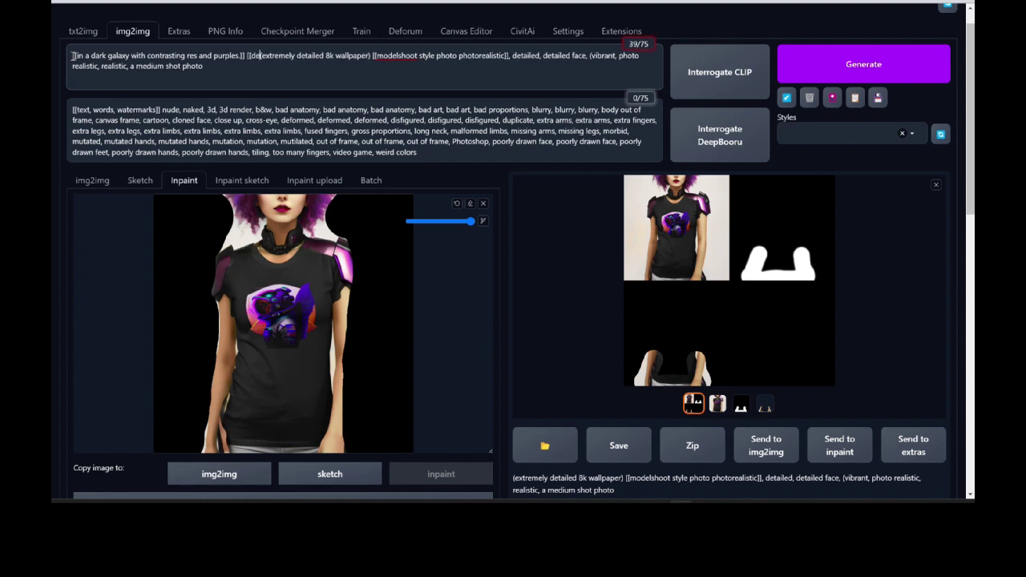
text(]])
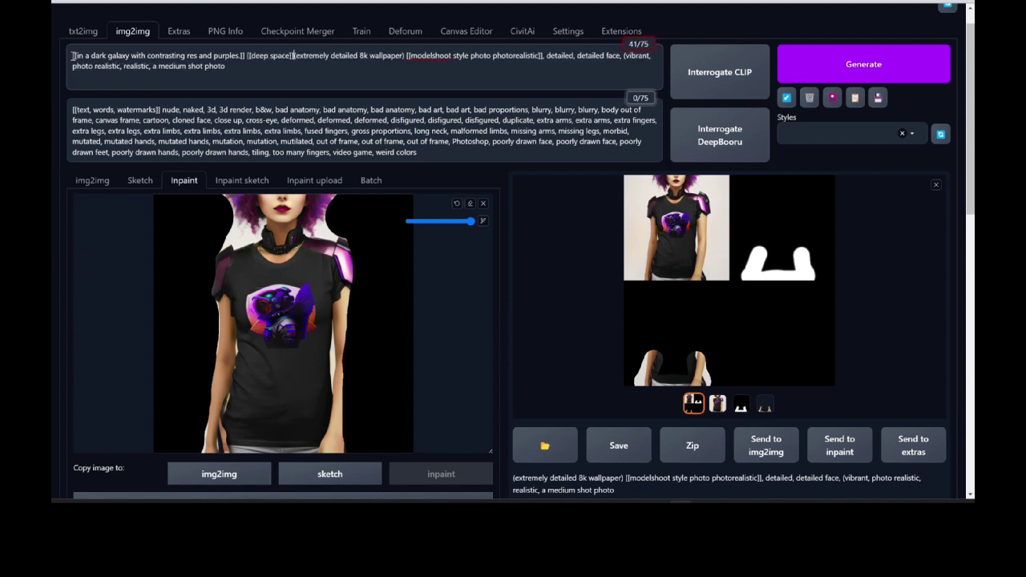
Set the denoising strength to 1 for the background inpainting.
scroll(97, 277, down, 2)
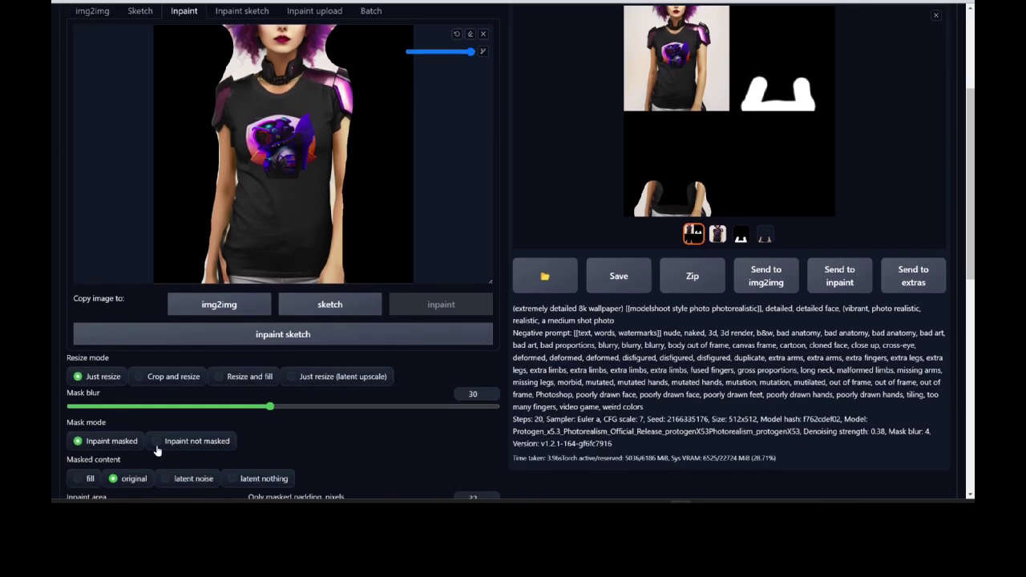
scroll(270, 412, down, 1)
scroll(269, 412, down, 3)
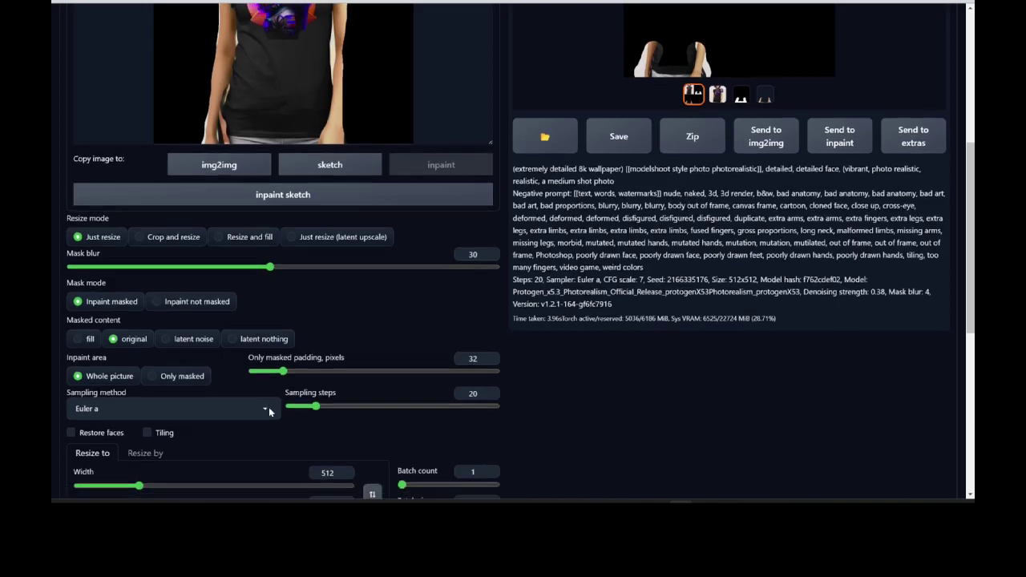
scroll(270, 410, up, 4)
scroll(269, 410, down, 2)
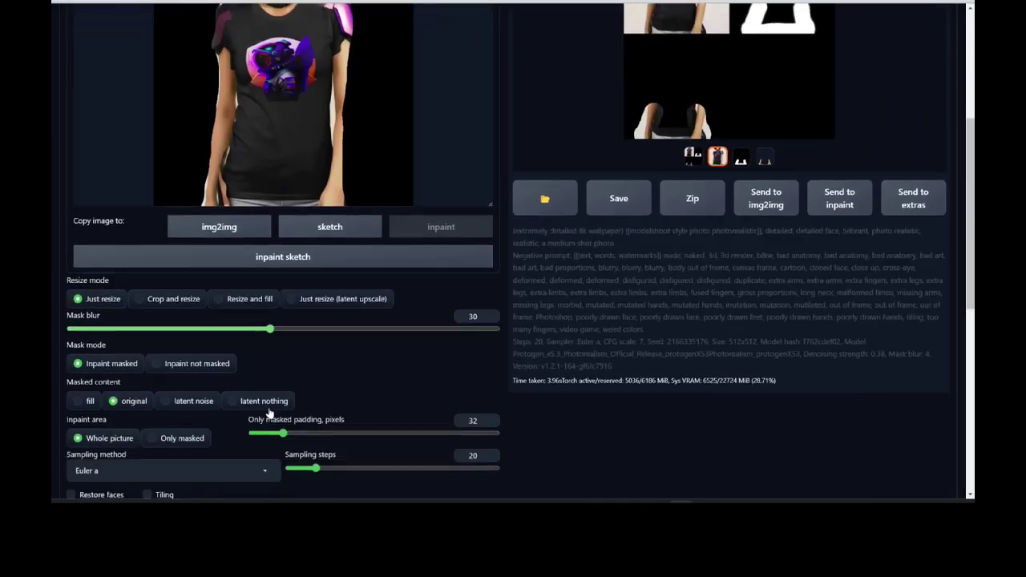
scroll(60, 452, down, 1)
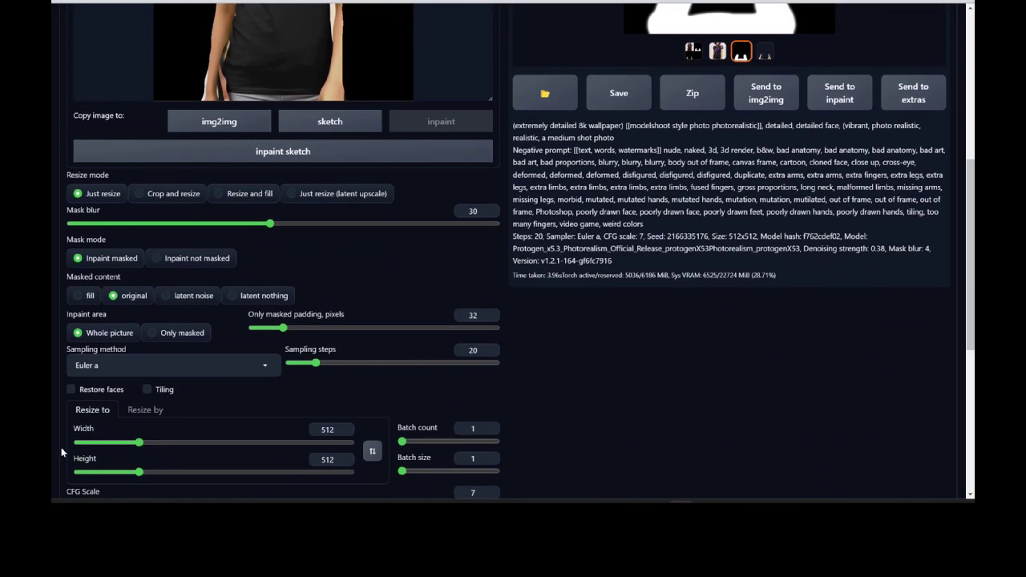
scroll(61, 451, down, 1)
scroll(61, 452, down, 1)
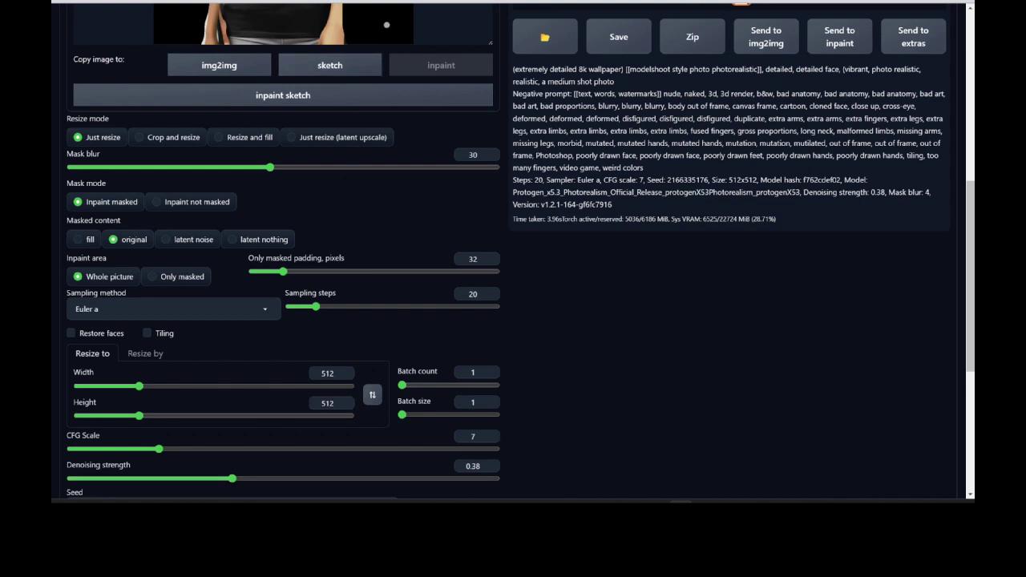
drag(232, 478, 497, 478)
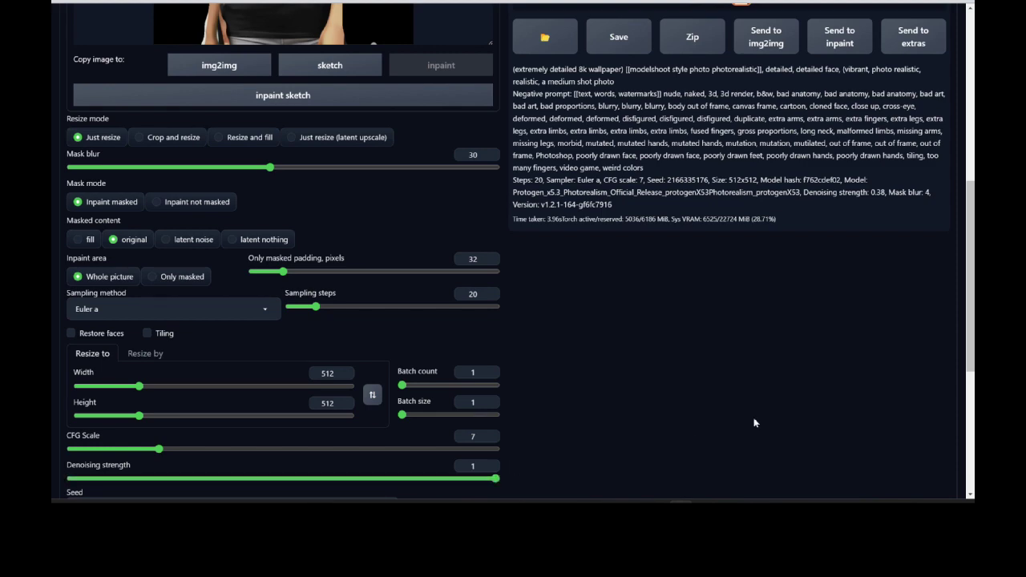
Generate a batch of variations with the galaxy background inpainted around the model.
scroll(753, 418, up, 3)
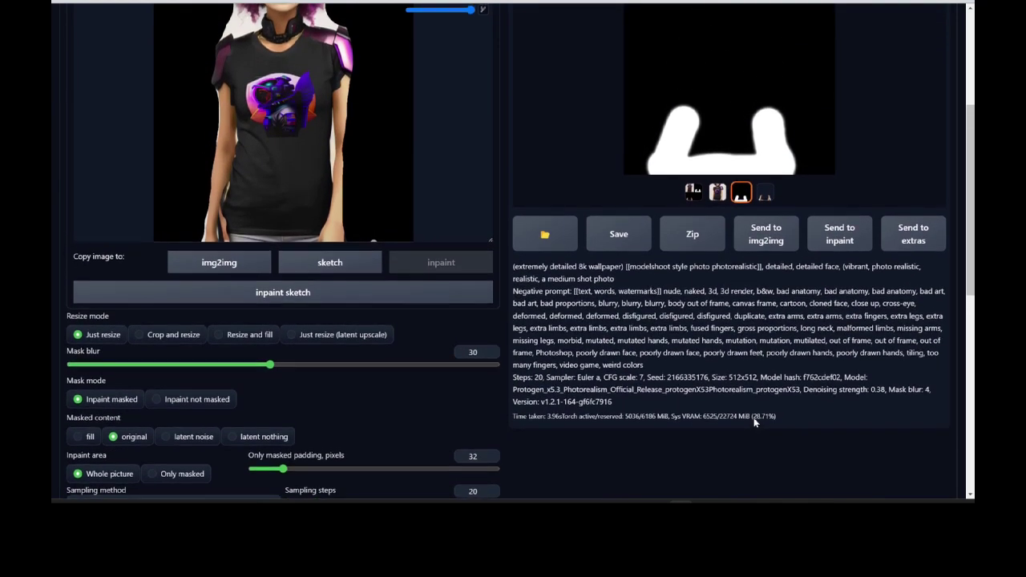
scroll(754, 417, up, 2)
scroll(677, 173, up, 2)
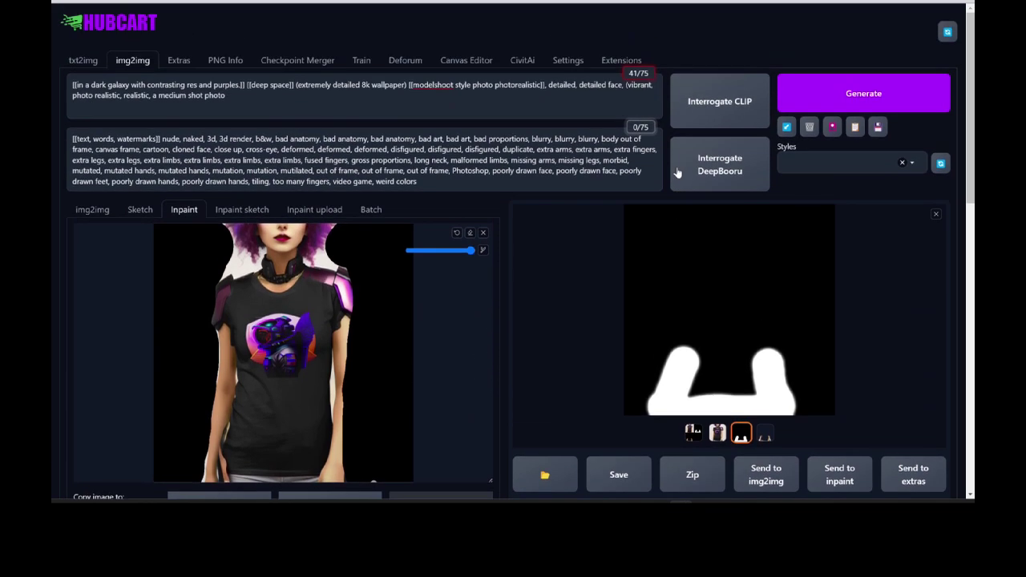
click(814, 100)
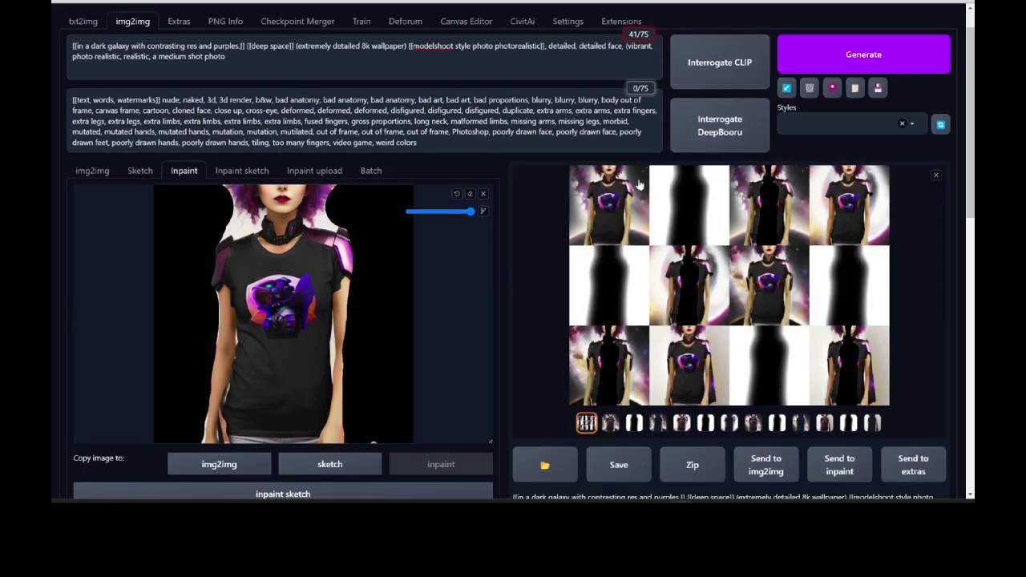
Review the generated galaxy-background variations of the T-shirt model one by one.
click(643, 178)
click(273, 138)
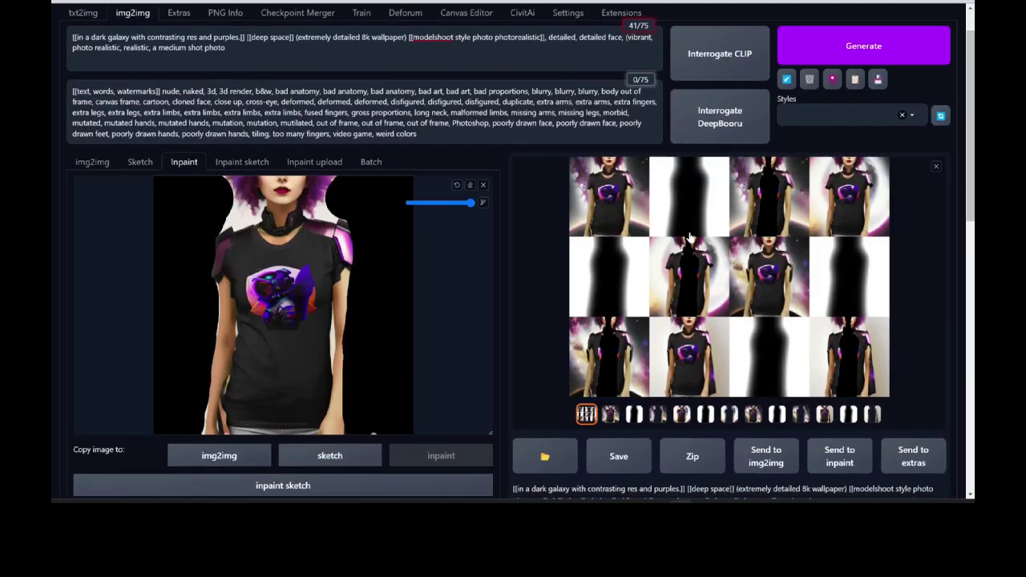
key(Left)
click(610, 391)
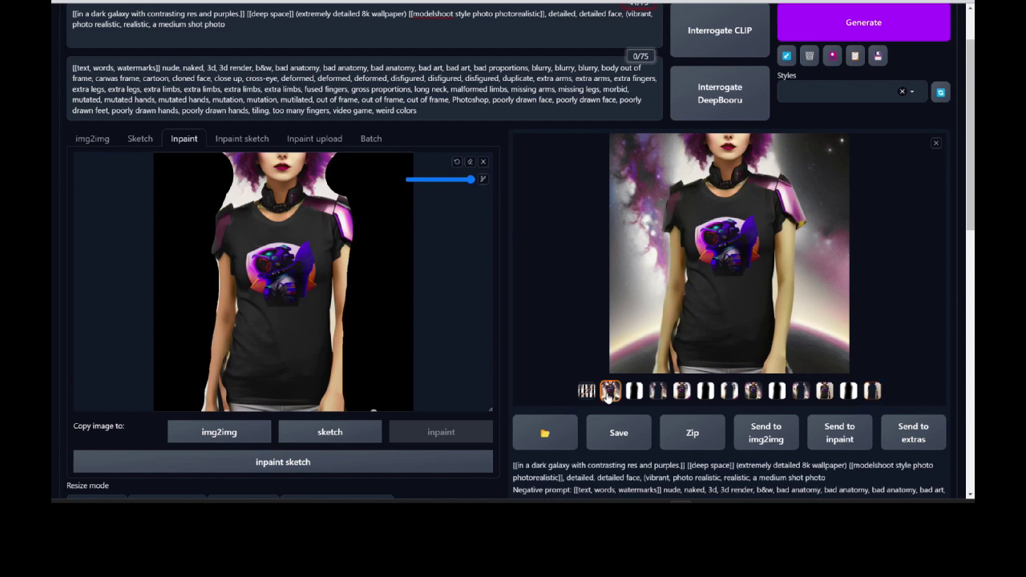
key(Right)
key(Right)
key(Right)
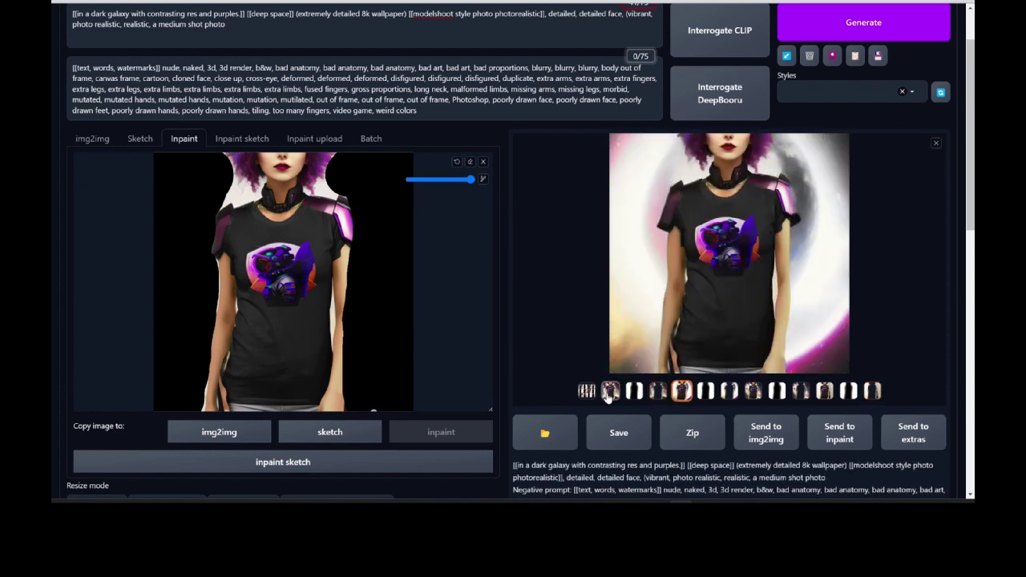
key(Right)
key(Right)
key(Right)
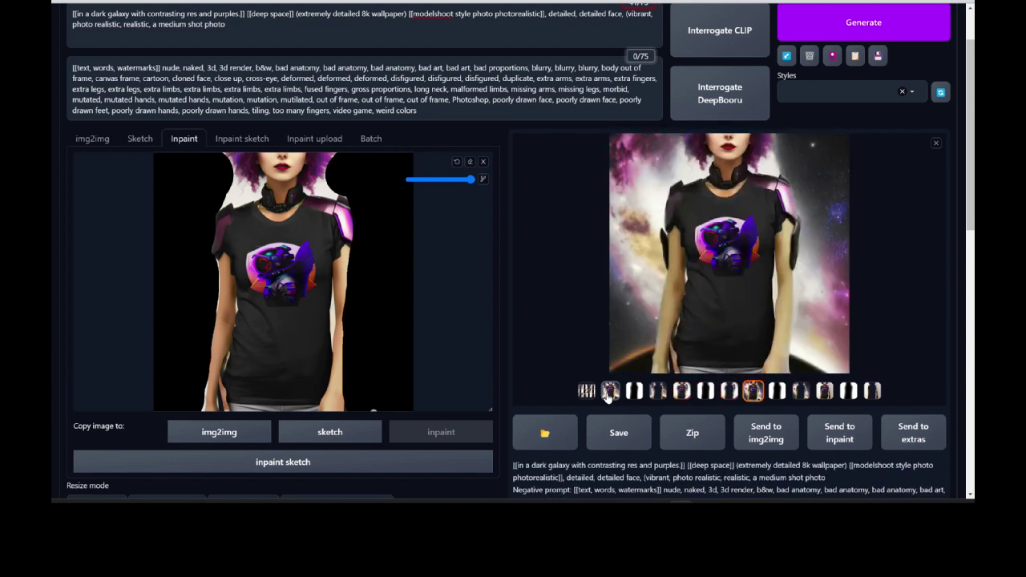
key(Right)
key(Right)
key(Right)
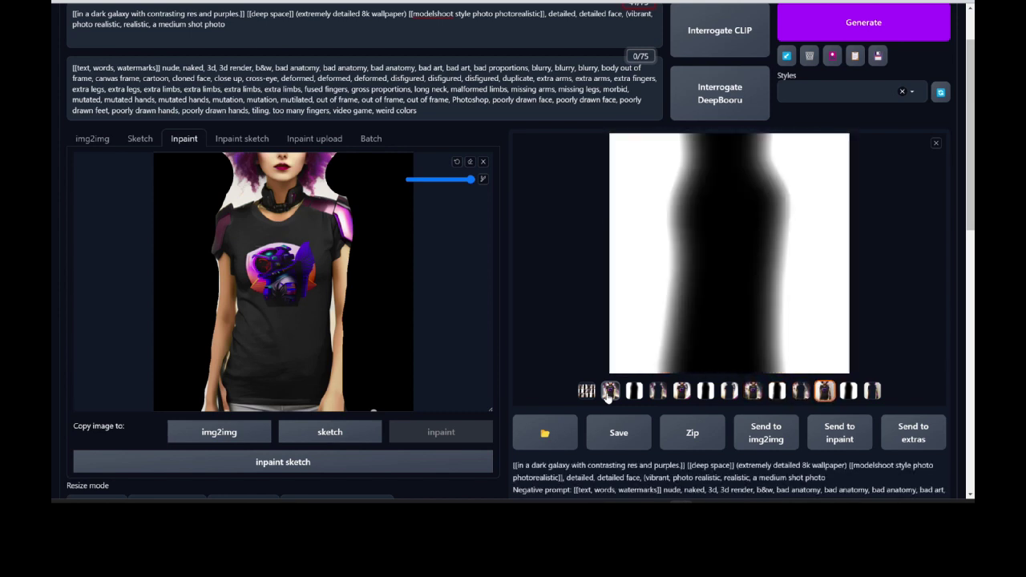
key(Right)
key(Right)
key(Right)
key(Right)
key(Right)
key(Right)
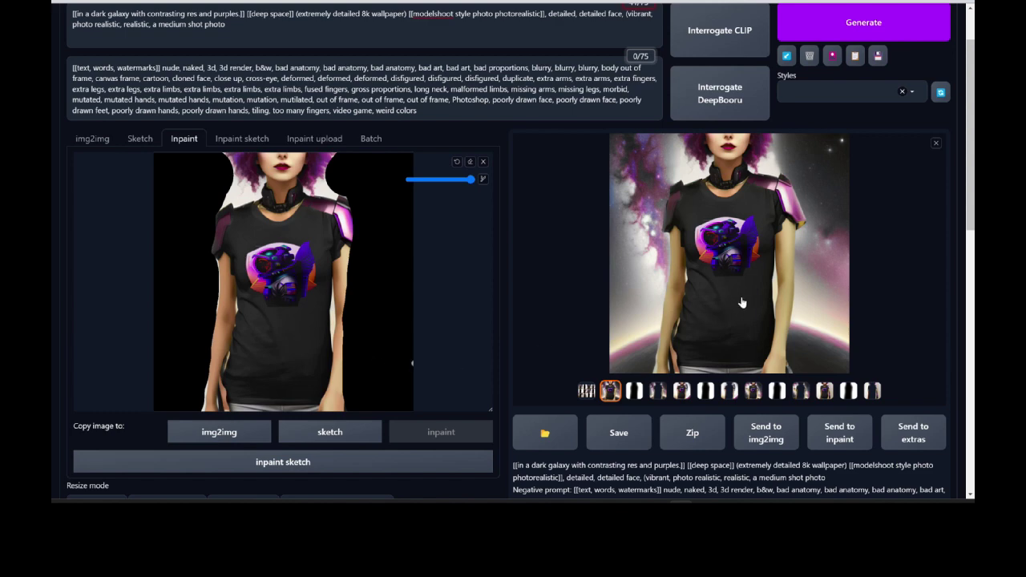
scroll(742, 302, up, 1)
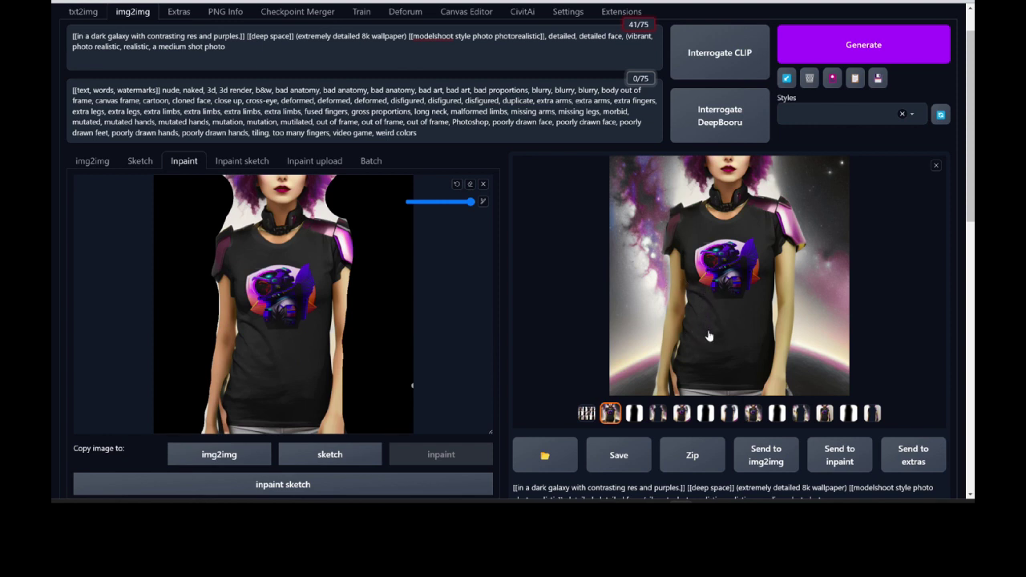
scroll(709, 336, down, 1)
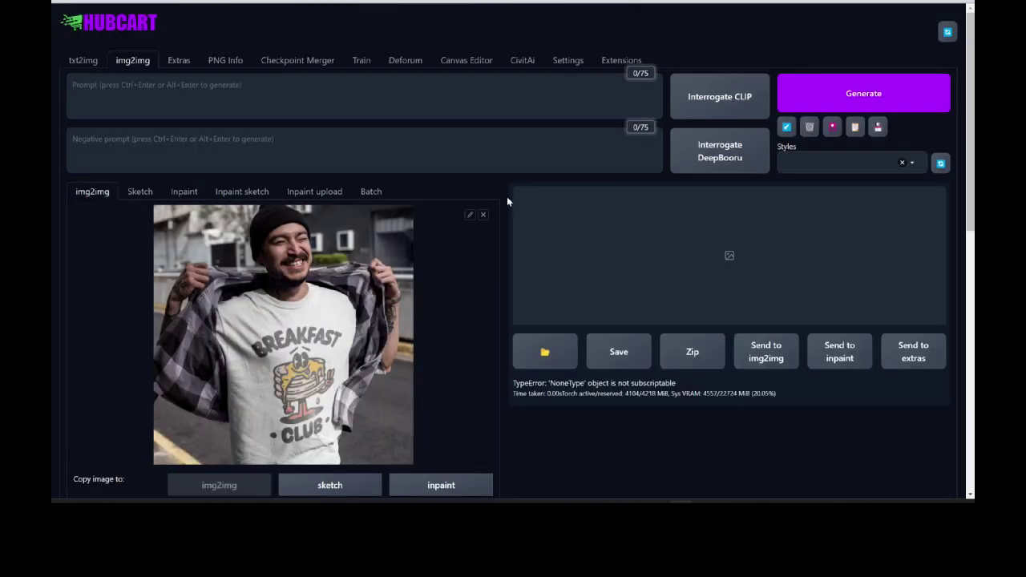
Copy the Breakfast Club T-shirt photo to inpainting and paint a mask over the man's face and both arms.
scroll(508, 198, down, 1)
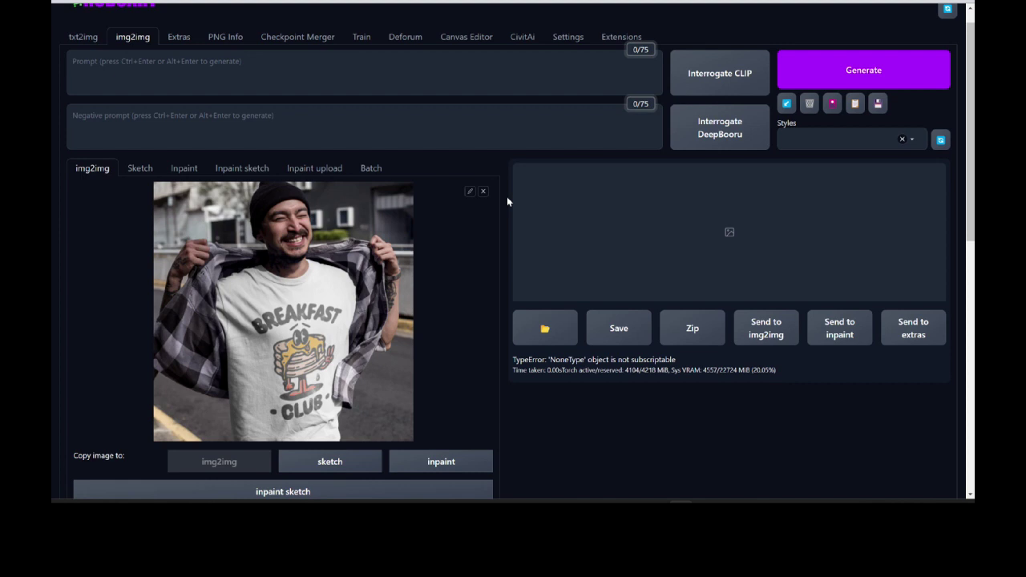
click(200, 74)
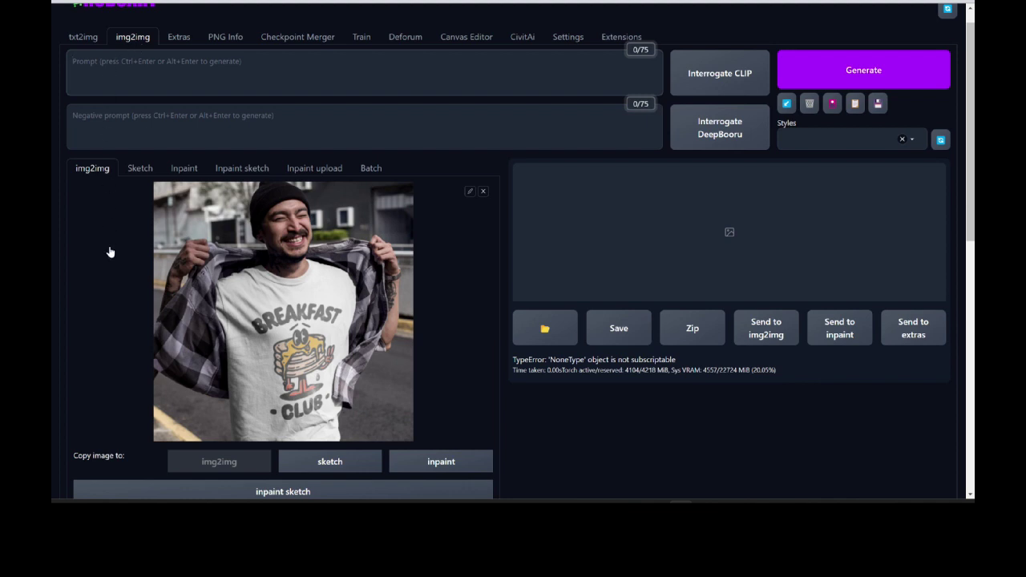
click(427, 458)
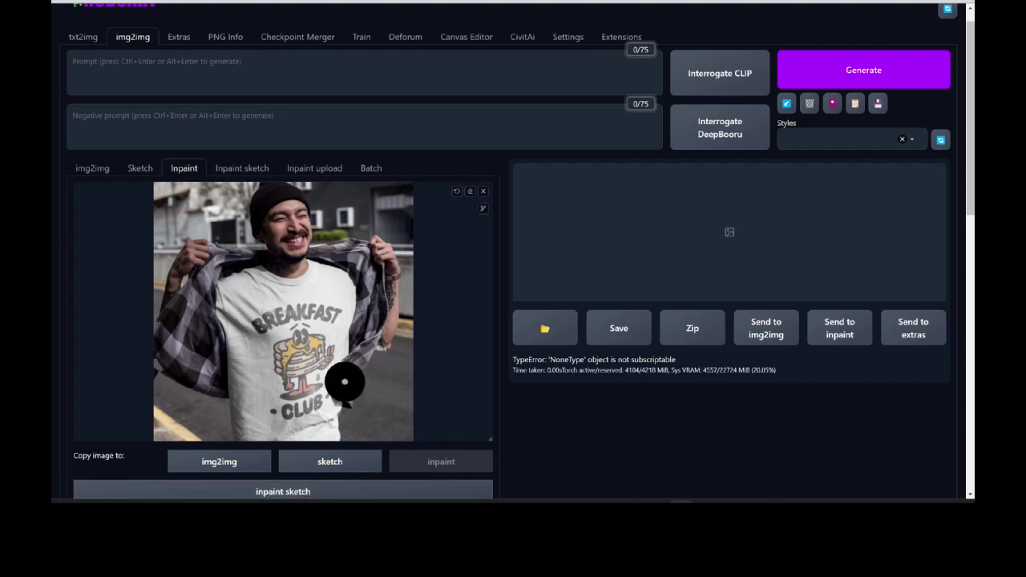
mouse_move(297, 224)
mouse_down()
mouse_move(275, 213)
mouse_move(270, 239)
mouse_move(308, 244)
mouse_move(299, 229)
mouse_move(296, 263)
mouse_move(282, 264)
mouse_up()
mouse_move(218, 257)
mouse_down()
mouse_move(197, 254)
mouse_move(171, 305)
mouse_up()
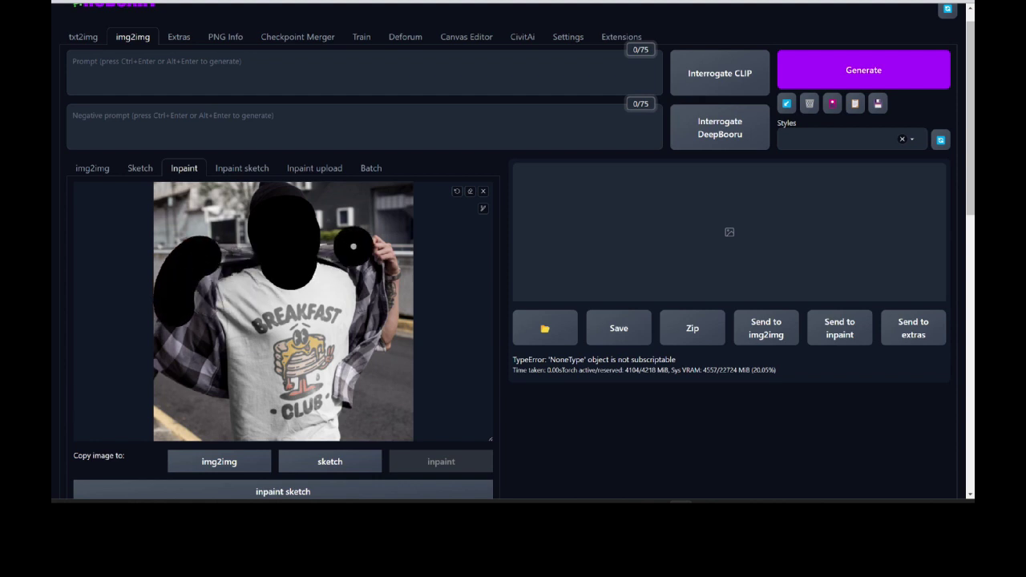
drag(378, 238, 377, 337)
click(341, 356)
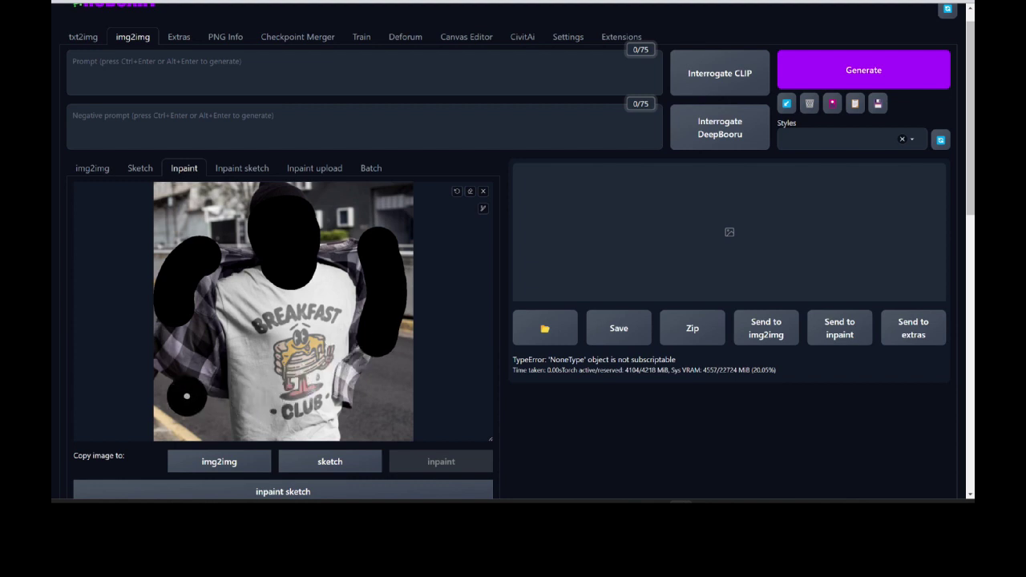
Enter the inpainting prompt "Make him African American".
scroll(135, 407, down, 2)
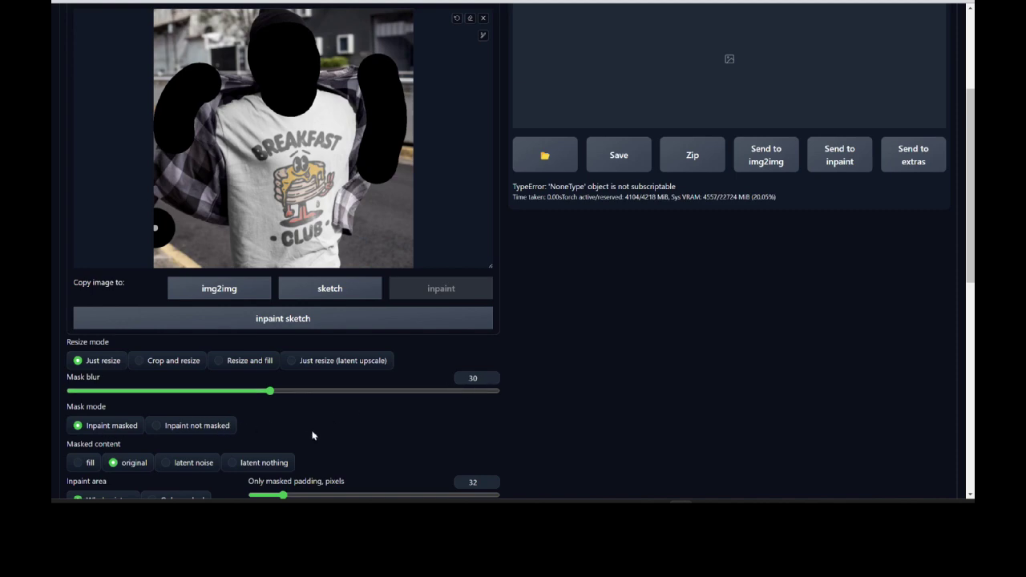
scroll(313, 431, down, 2)
scroll(240, 281, up, 5)
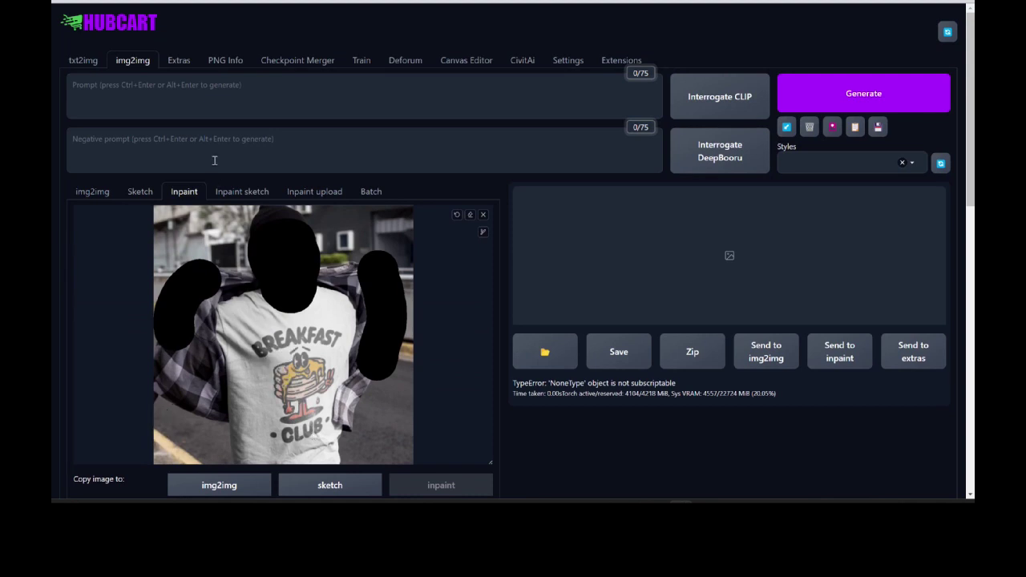
click(303, 102)
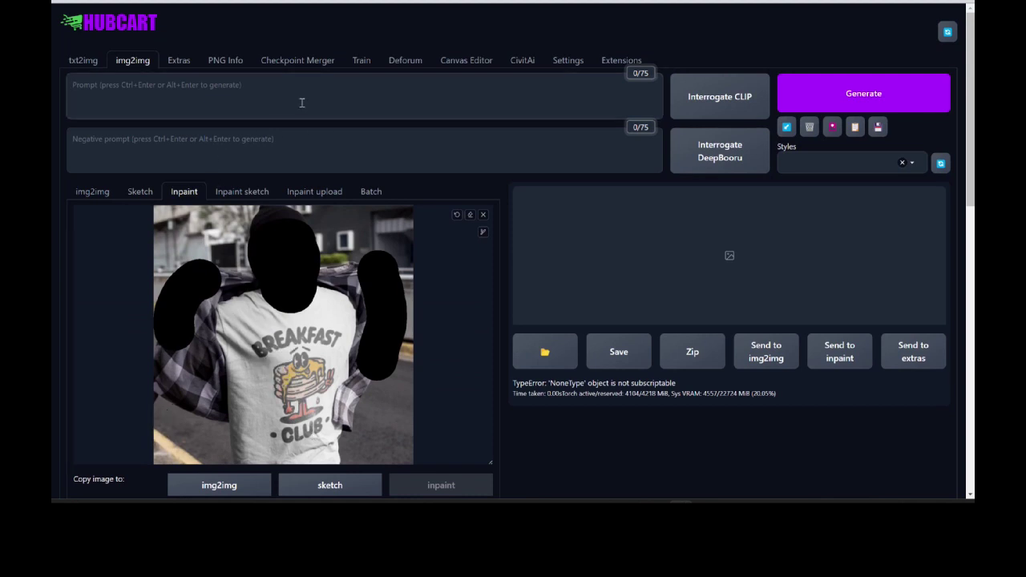
text(Make him )
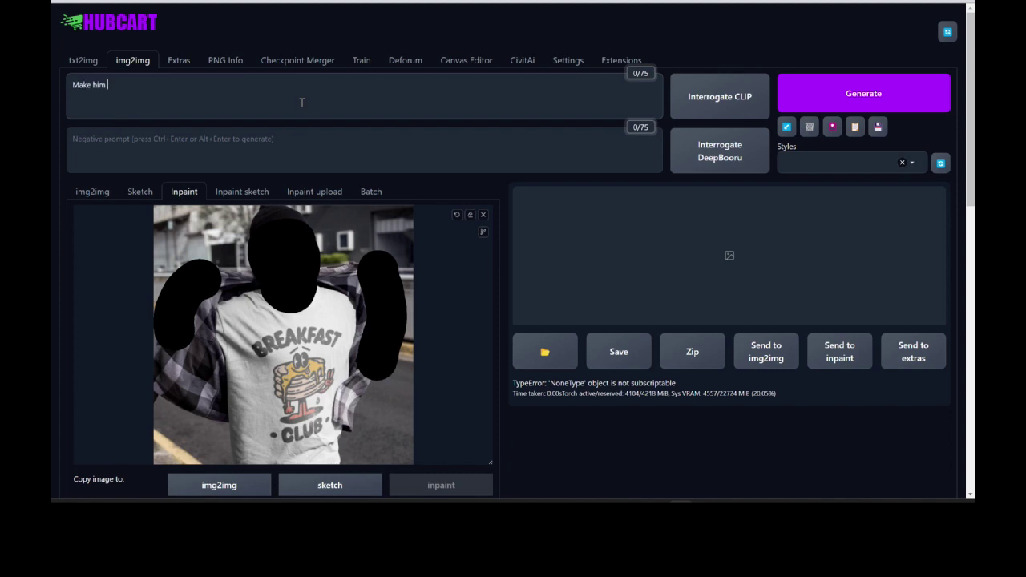
text(African American)
Apply the "Realistic w Negative" style to the prompt and negative prompt.
click(814, 162)
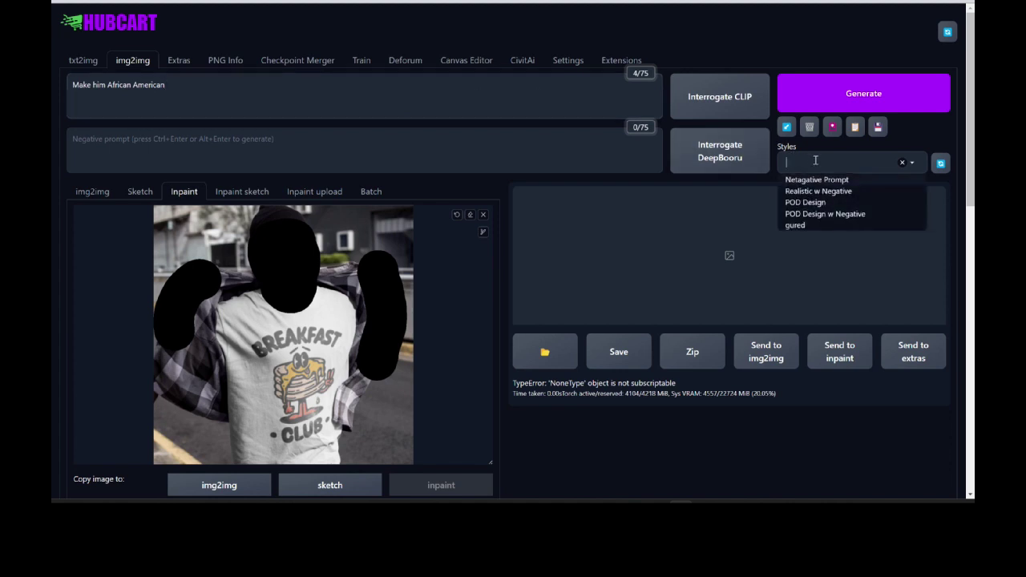
click(835, 194)
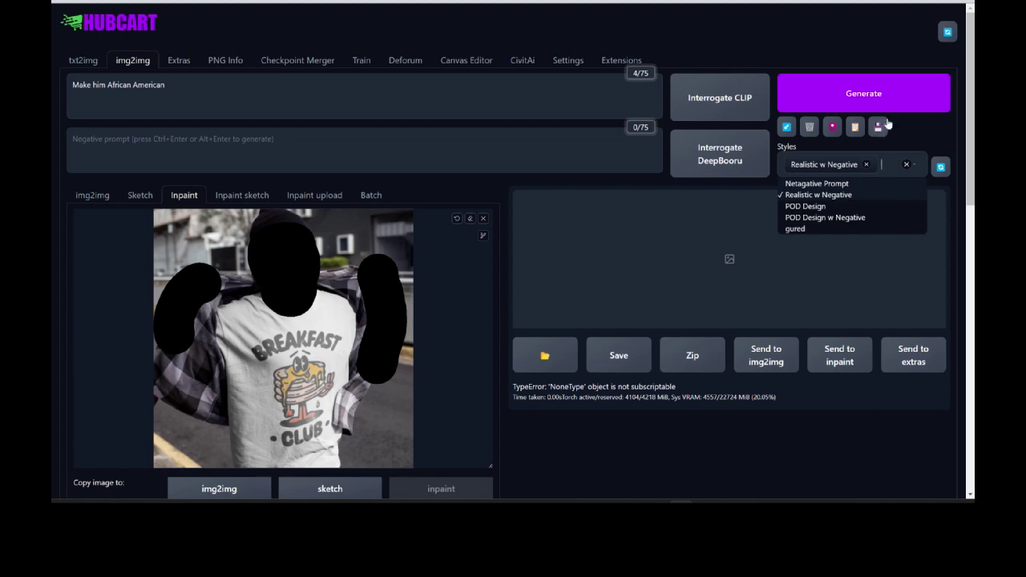
click(857, 127)
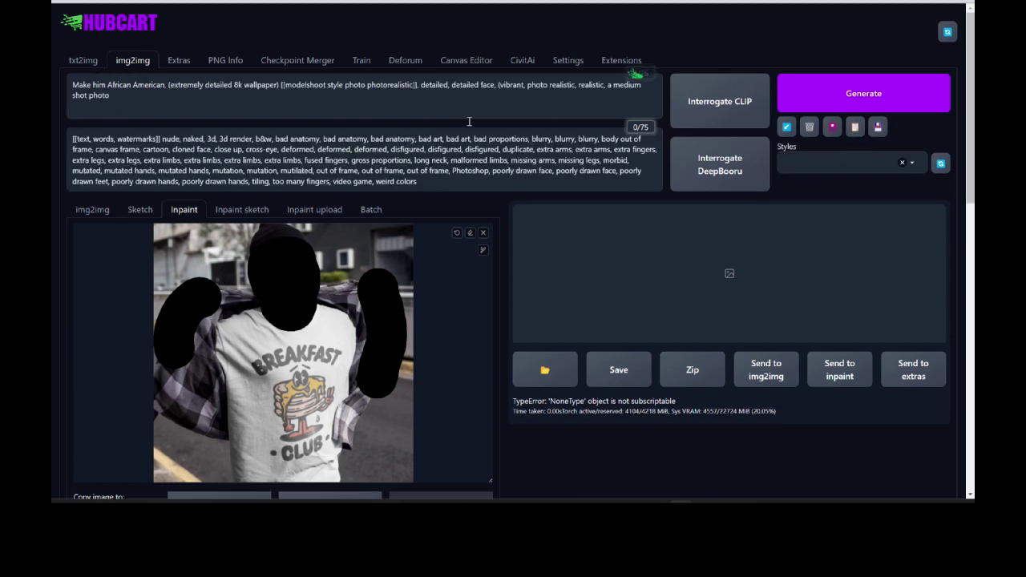
Generate a batch of inpainted model variations and view the first image on its own.
click(851, 88)
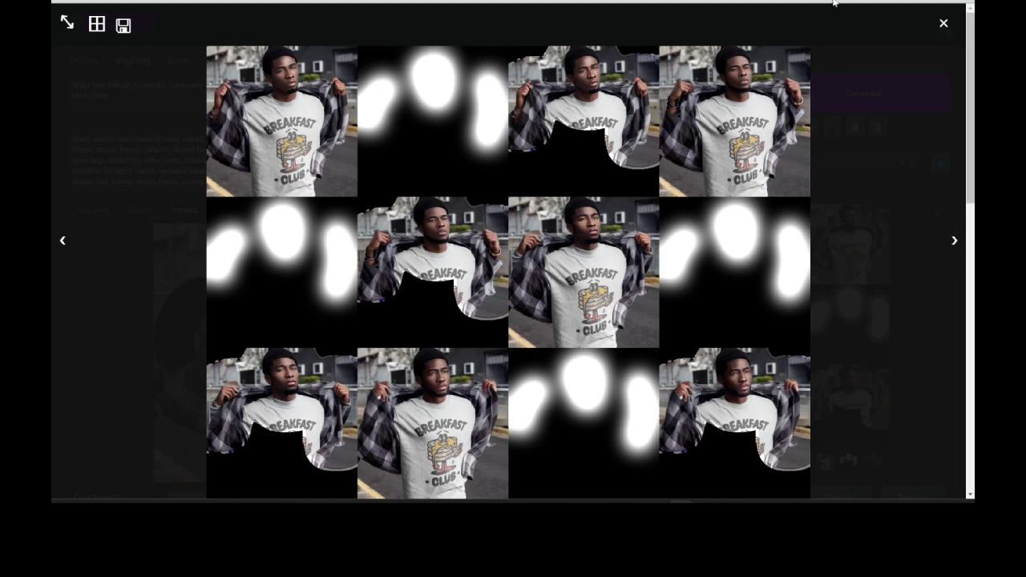
click(942, 24)
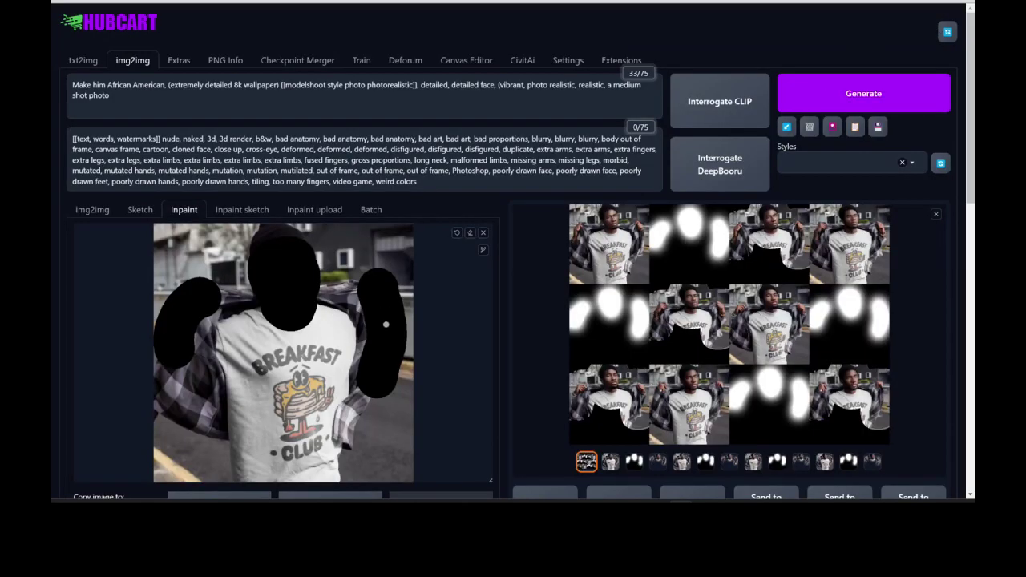
click(610, 462)
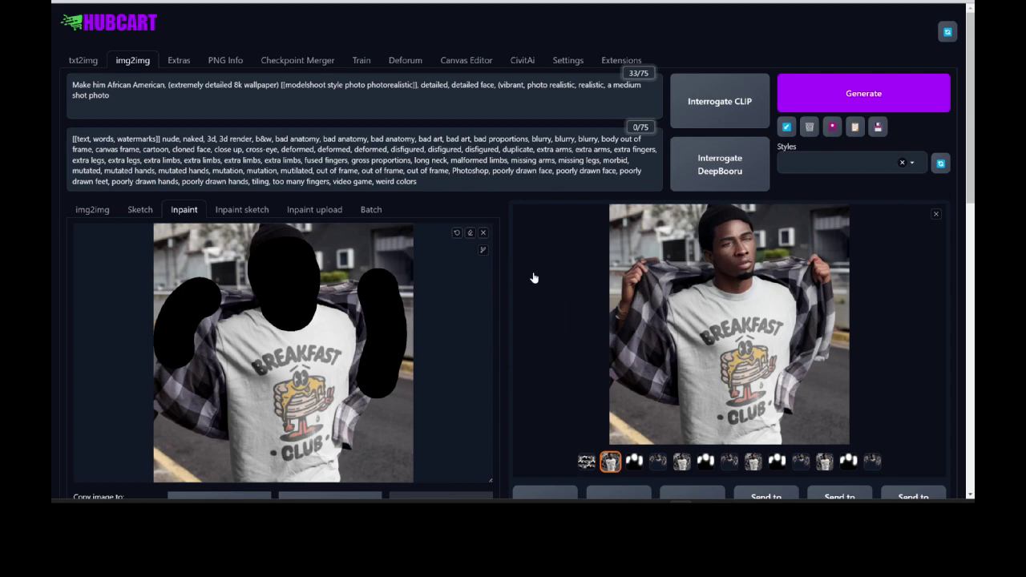
Enable Restore faces and set the batch size to 1.
scroll(506, 261, down, 4)
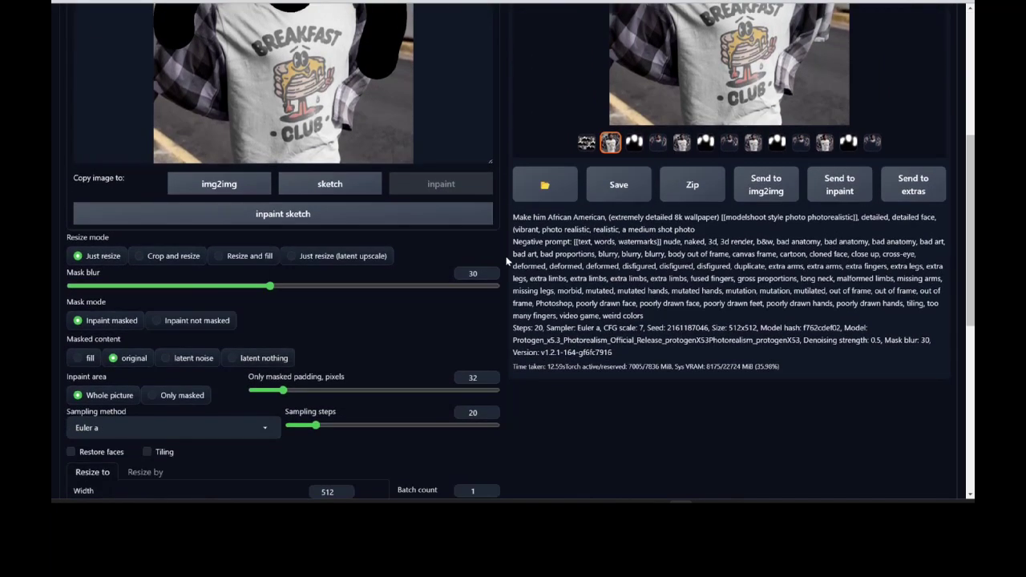
scroll(320, 336, down, 1)
click(72, 433)
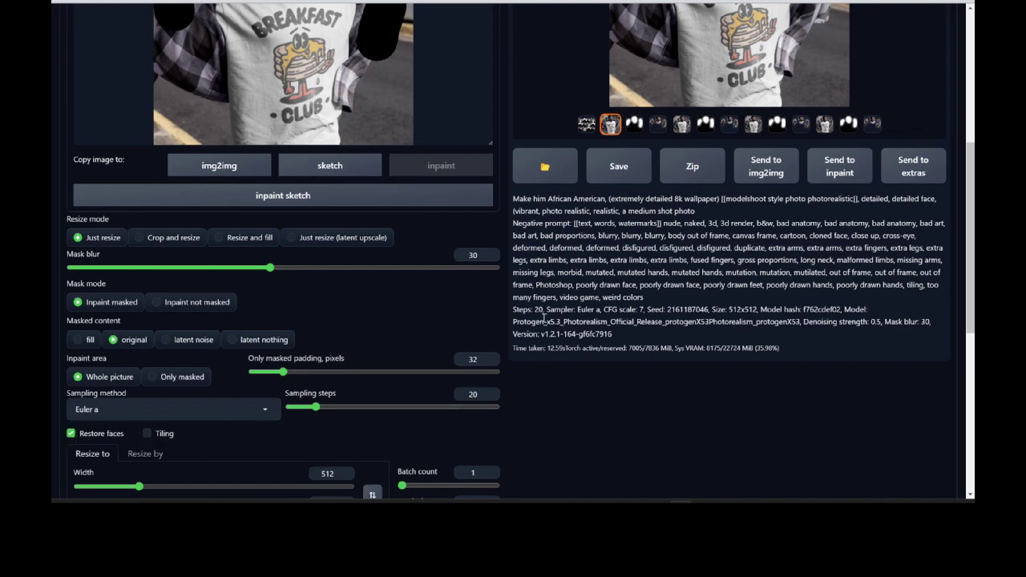
scroll(544, 319, up, 3)
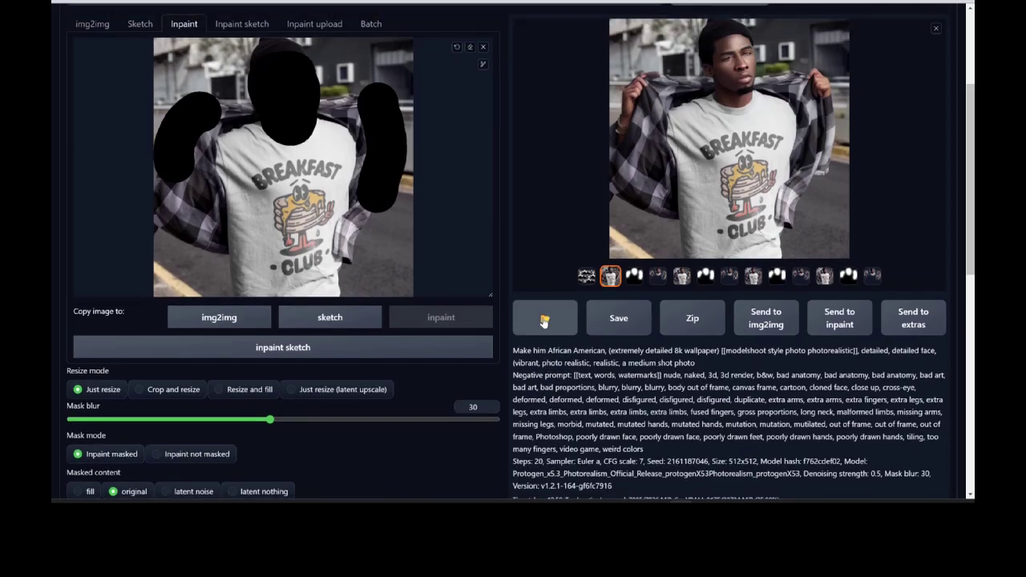
scroll(545, 329, down, 5)
click(437, 373)
drag(437, 374, 388, 370)
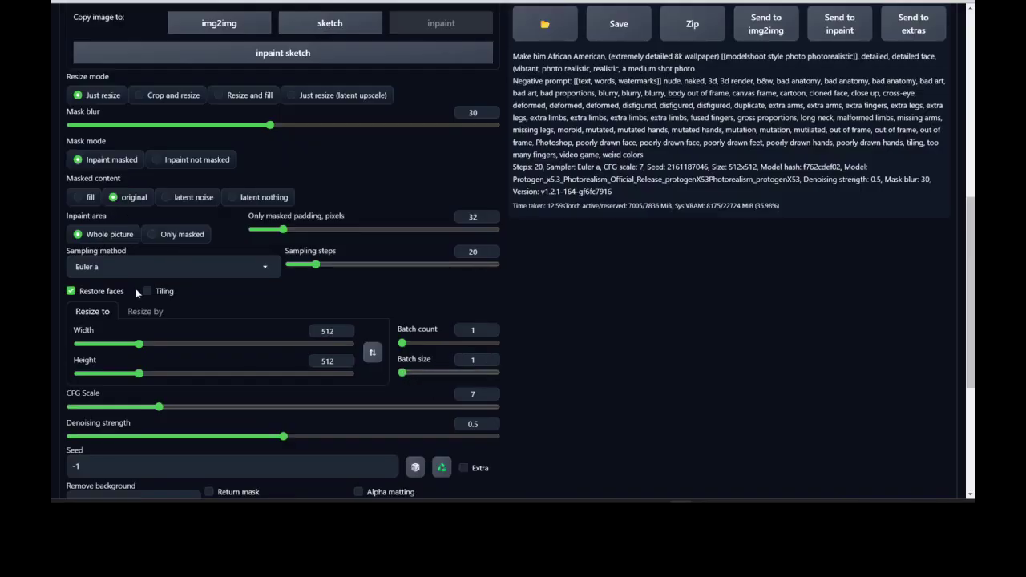
Generate a single inpainted mockup with face restoration and inspect the result enlarged.
scroll(583, 238, up, 5)
scroll(583, 238, up, 3)
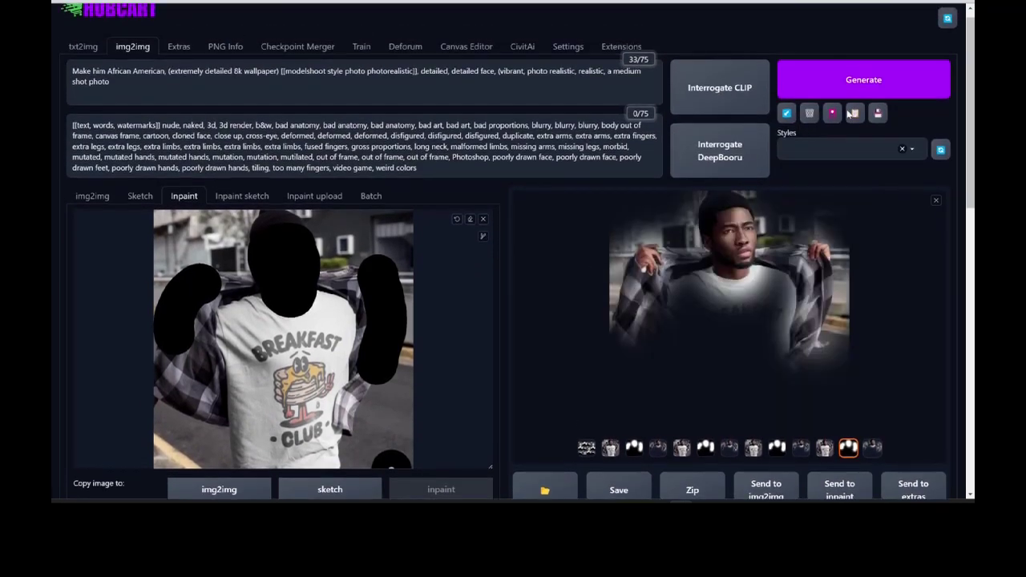
click(873, 76)
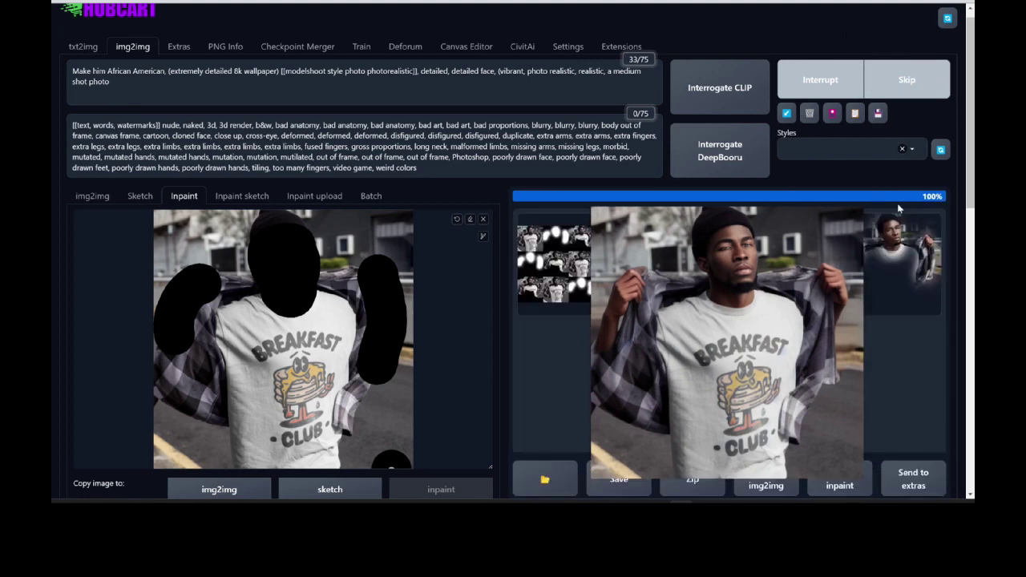
click(697, 264)
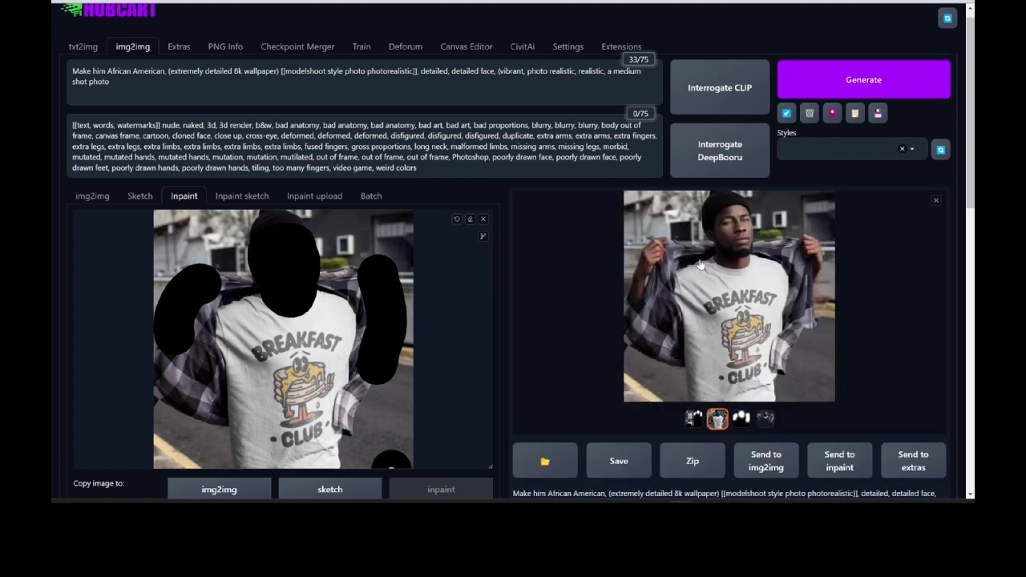
click(730, 241)
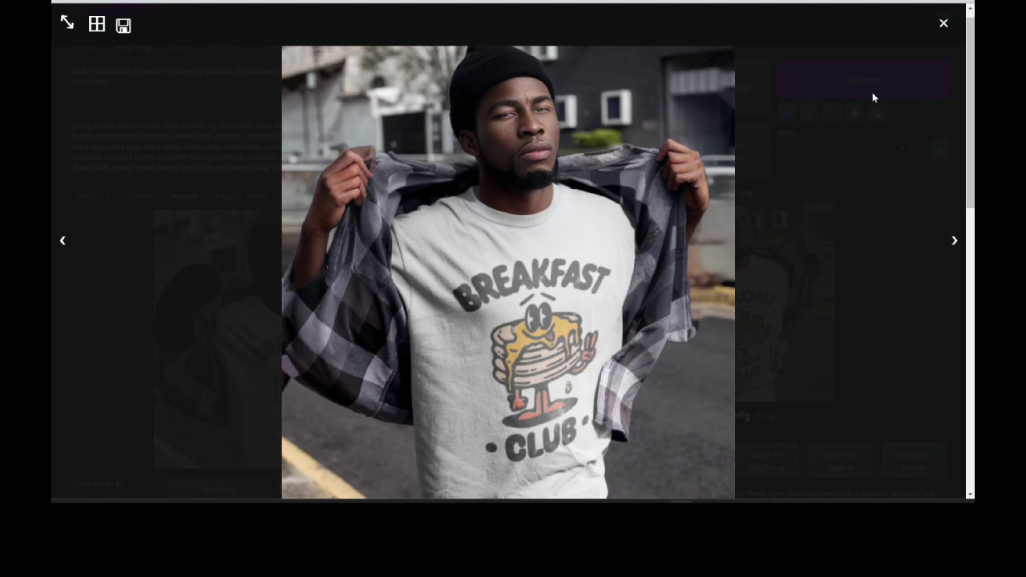
click(946, 24)
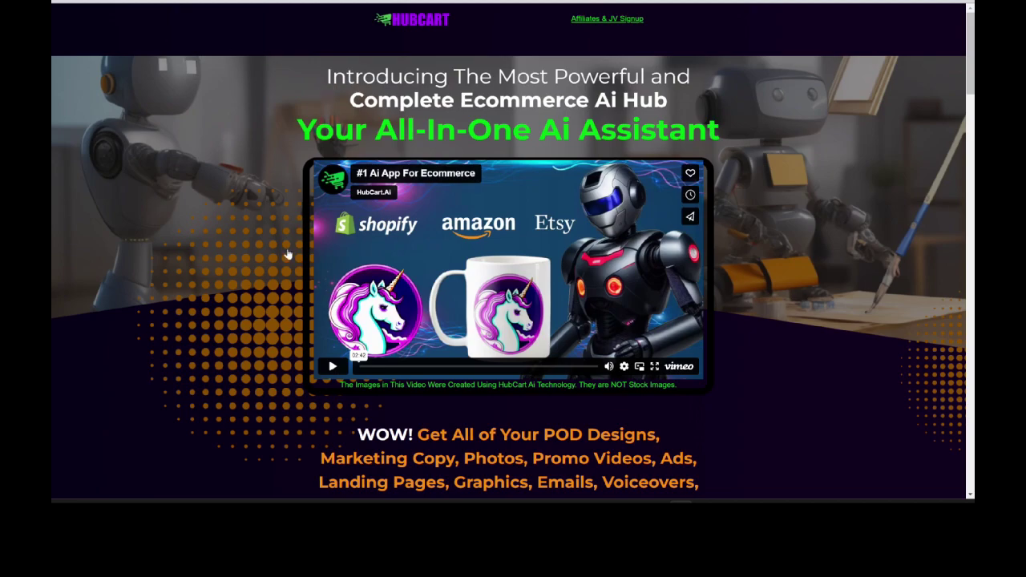
Browse the HubCart sales page's sections on AI features and print-on-demand tools.
scroll(231, 384, down, 13)
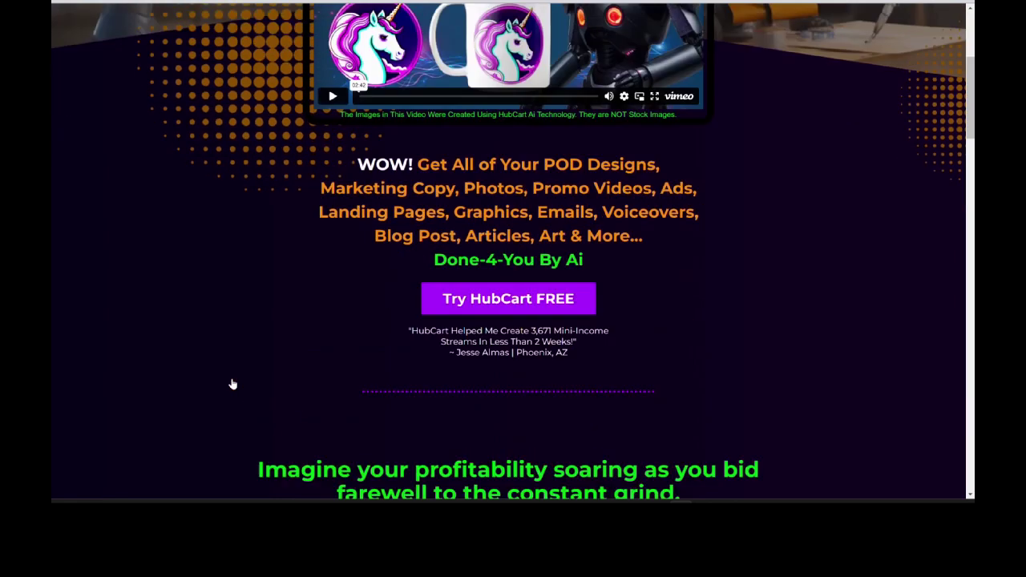
scroll(231, 384, down, 6)
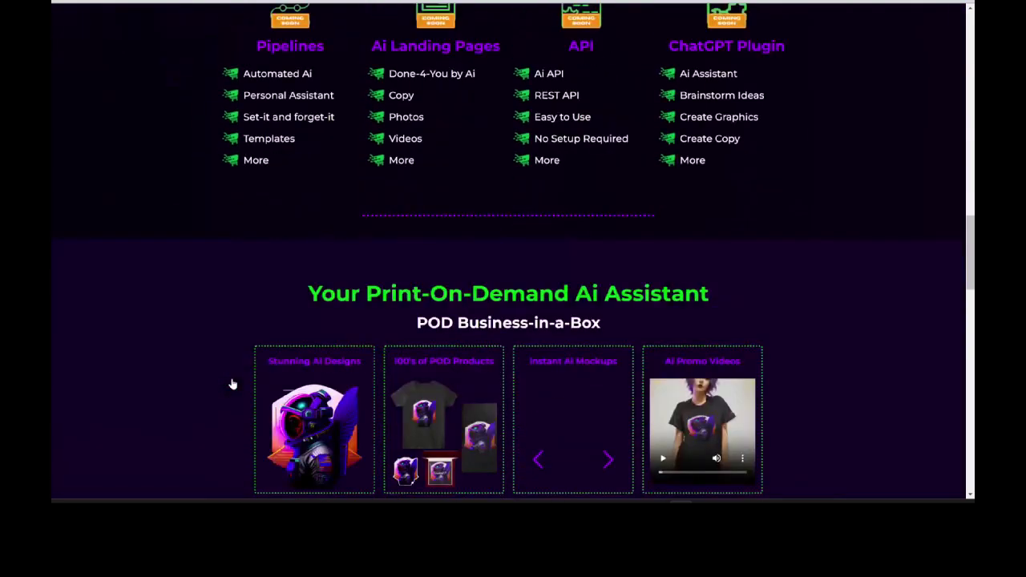
scroll(233, 385, up, 5)
scroll(232, 385, up, 15)
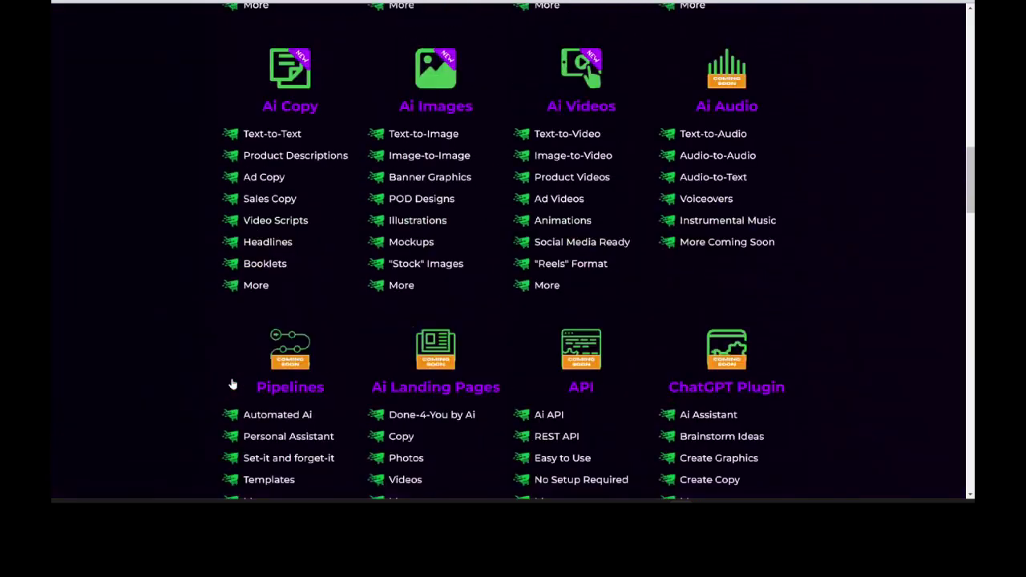